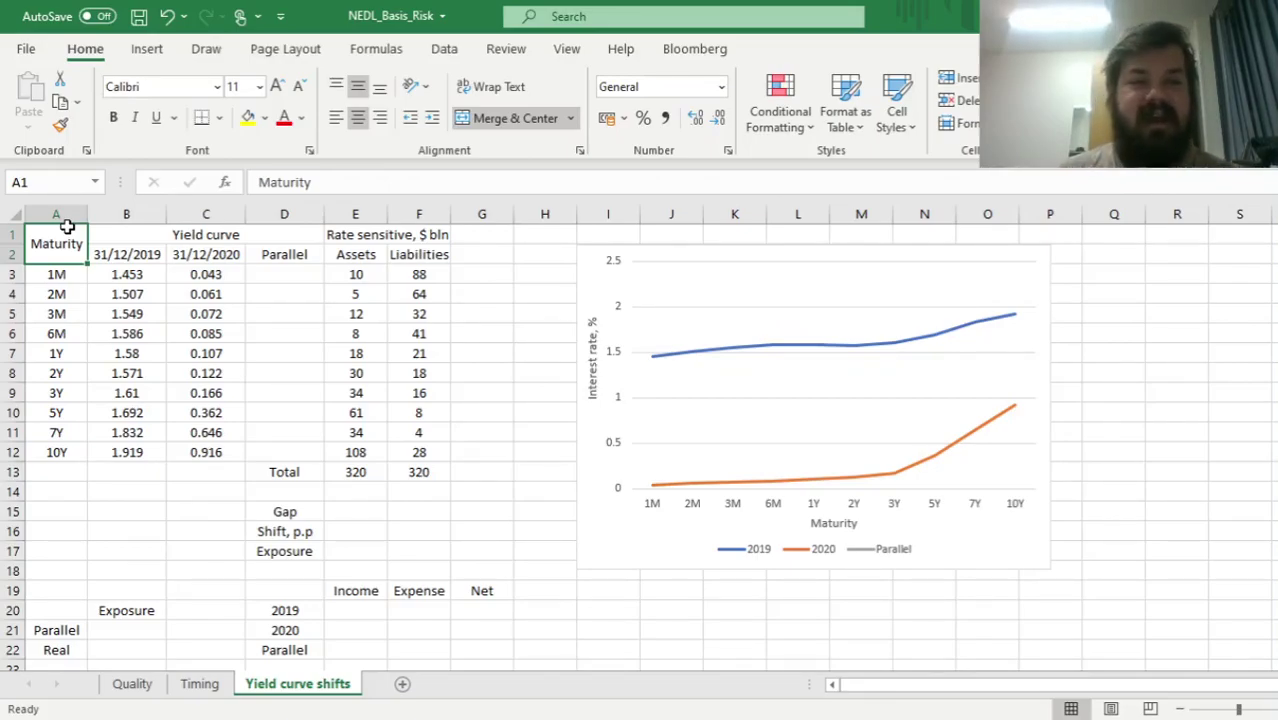
click(374, 234)
click(415, 258)
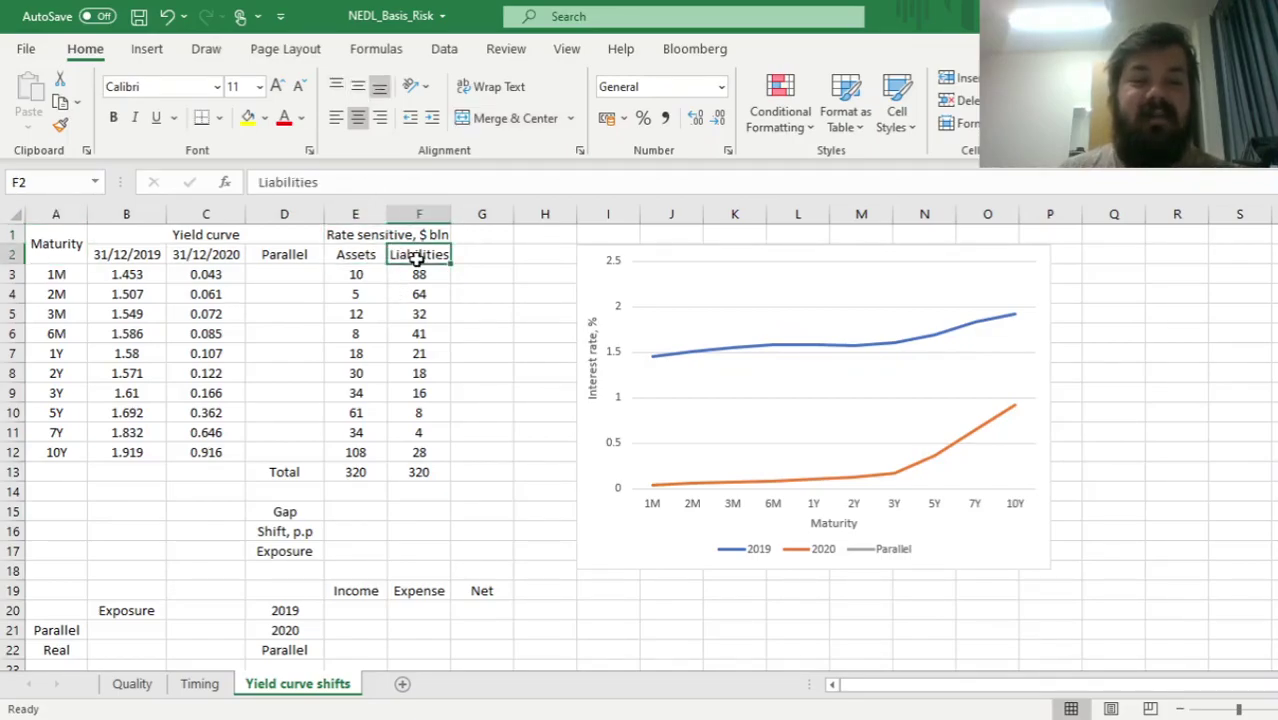
drag(348, 472, 403, 478)
Calculate the gap in E15 as total assets minus total liabilities with =E13-F13.
click(365, 511)
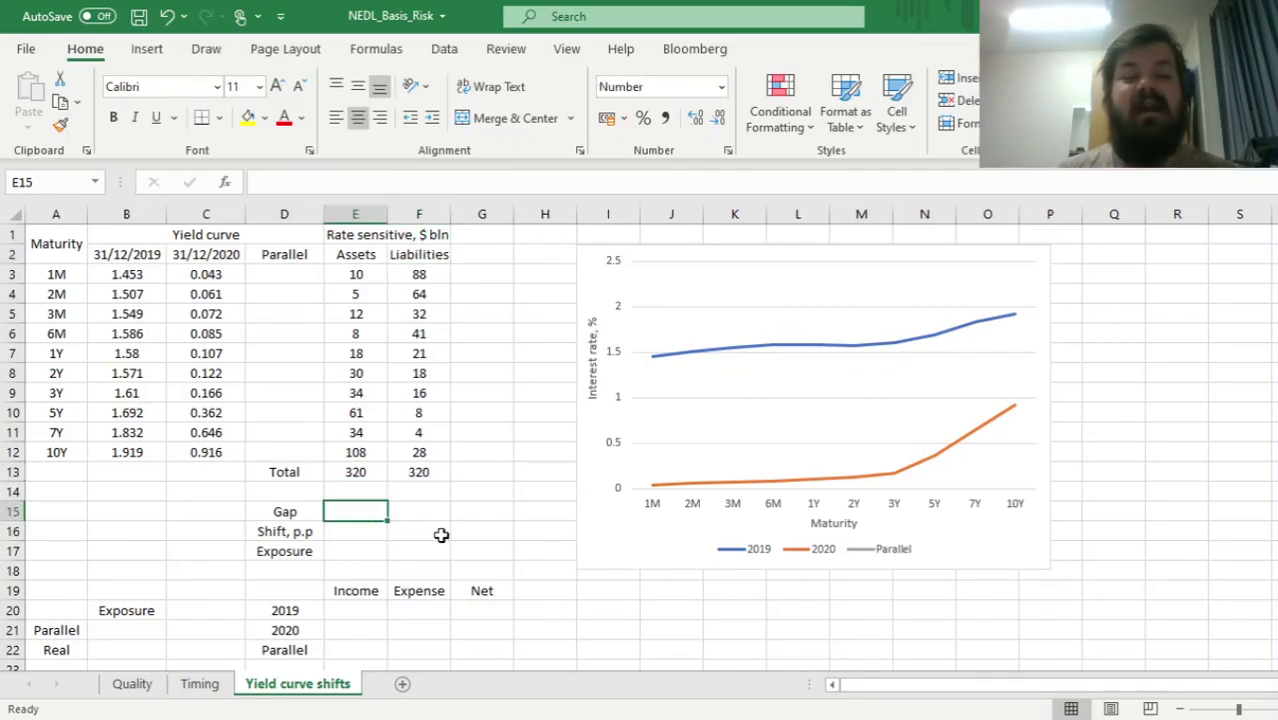
text(=)
click(349, 473)
text(-)
click(414, 476)
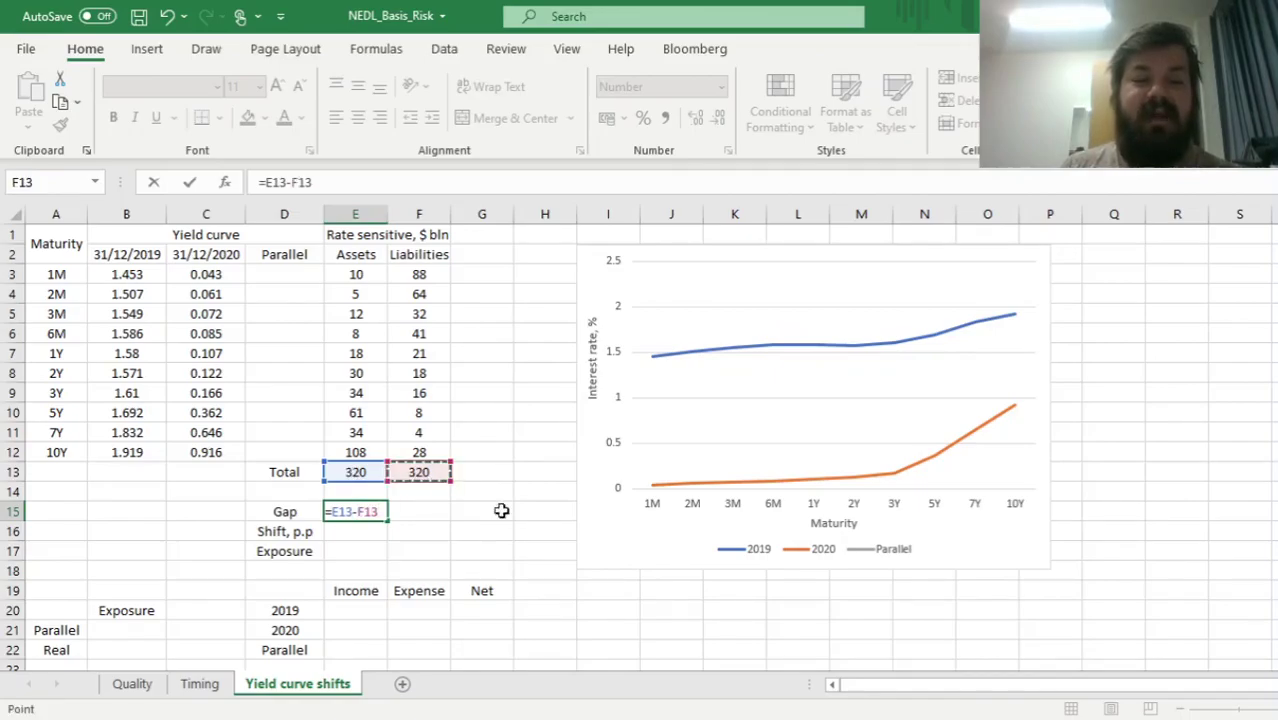
key(Return)
key(Up)
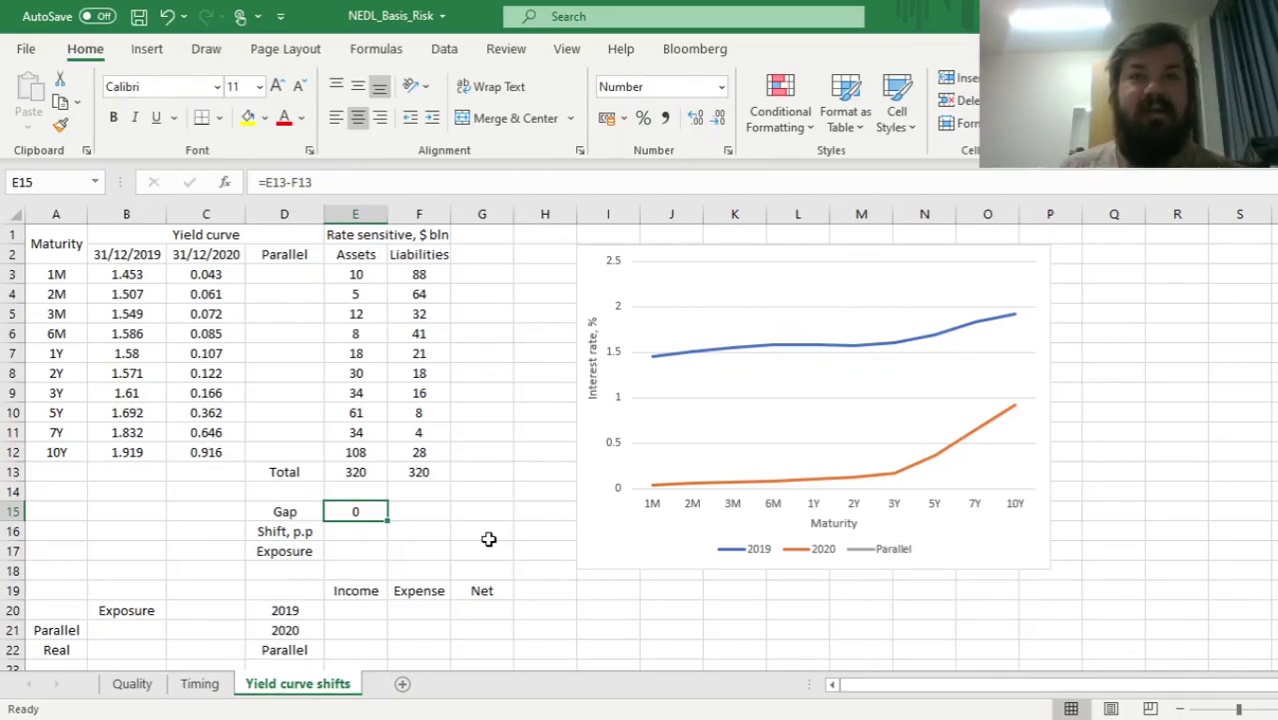
Enter -1 as the yield curve shift in percentage points in E16.
key(Down)
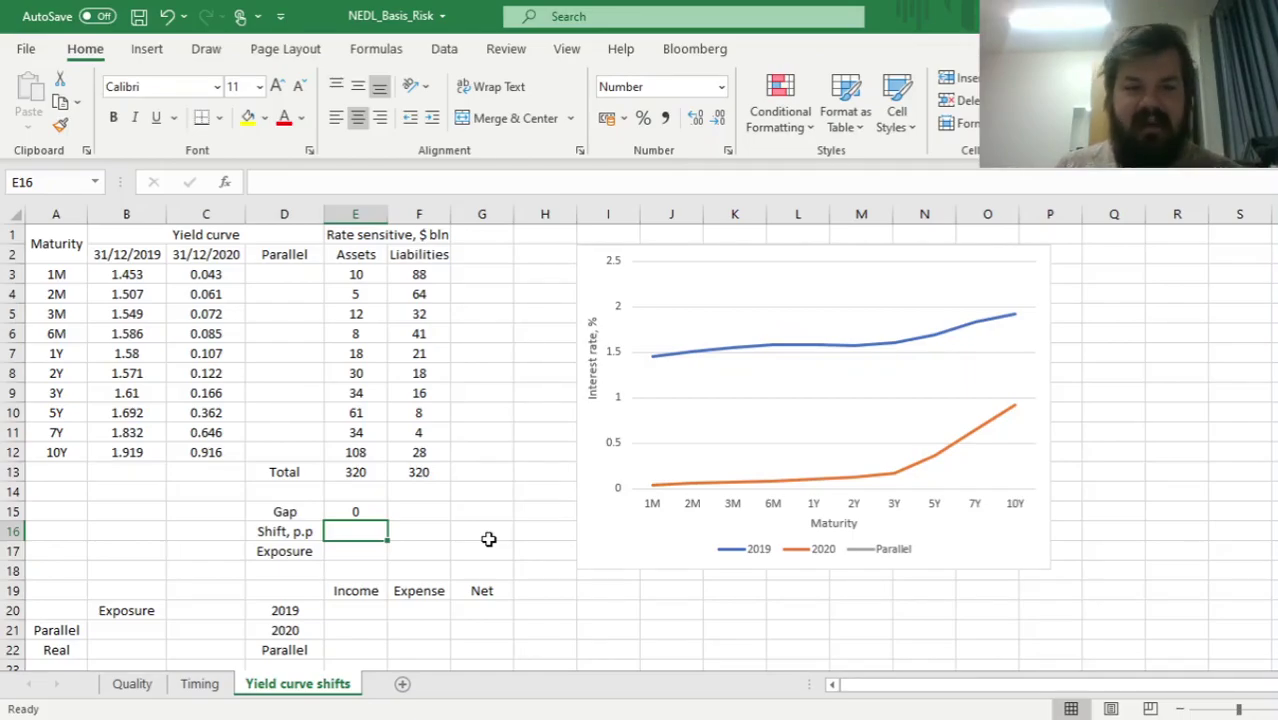
key(Up)
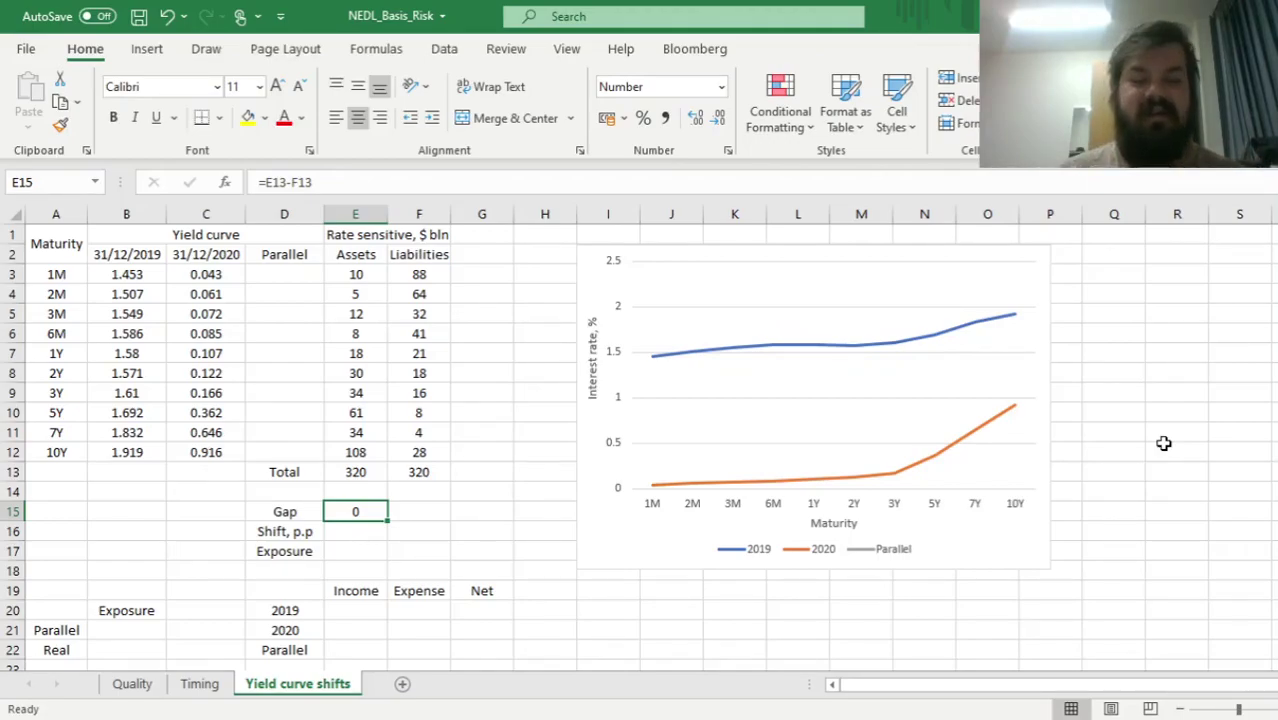
click(358, 531)
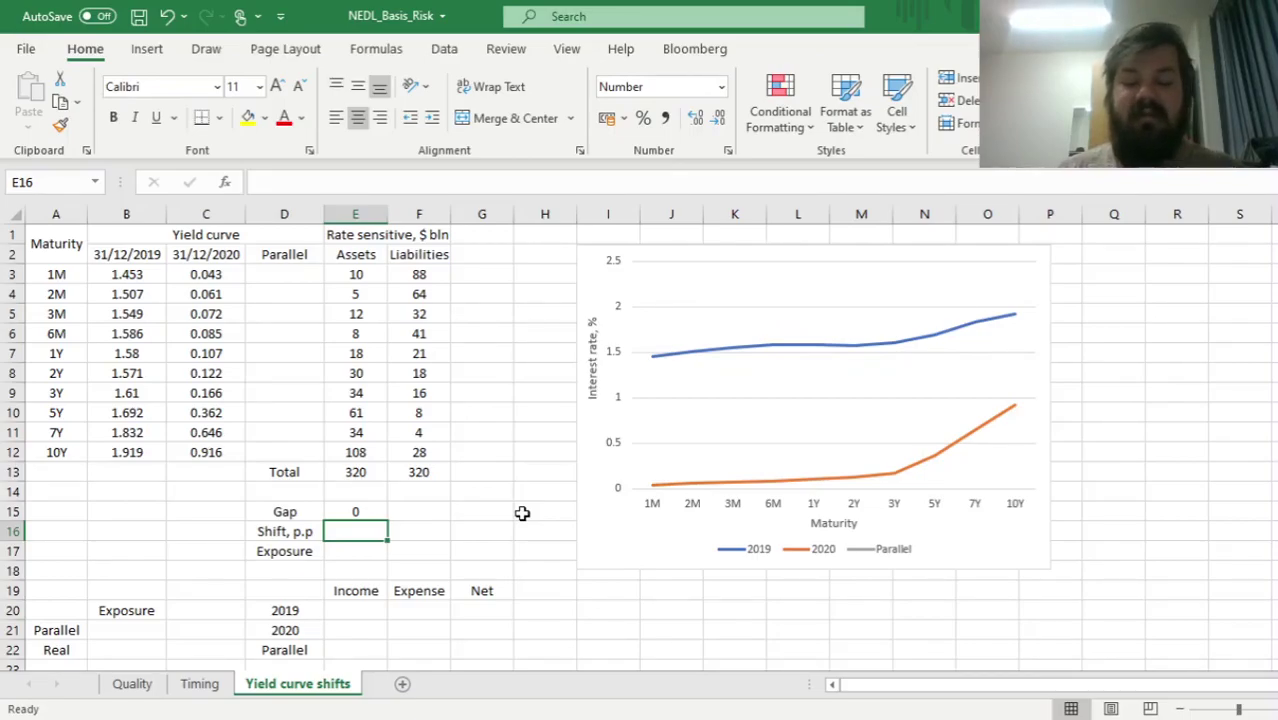
text(-1)
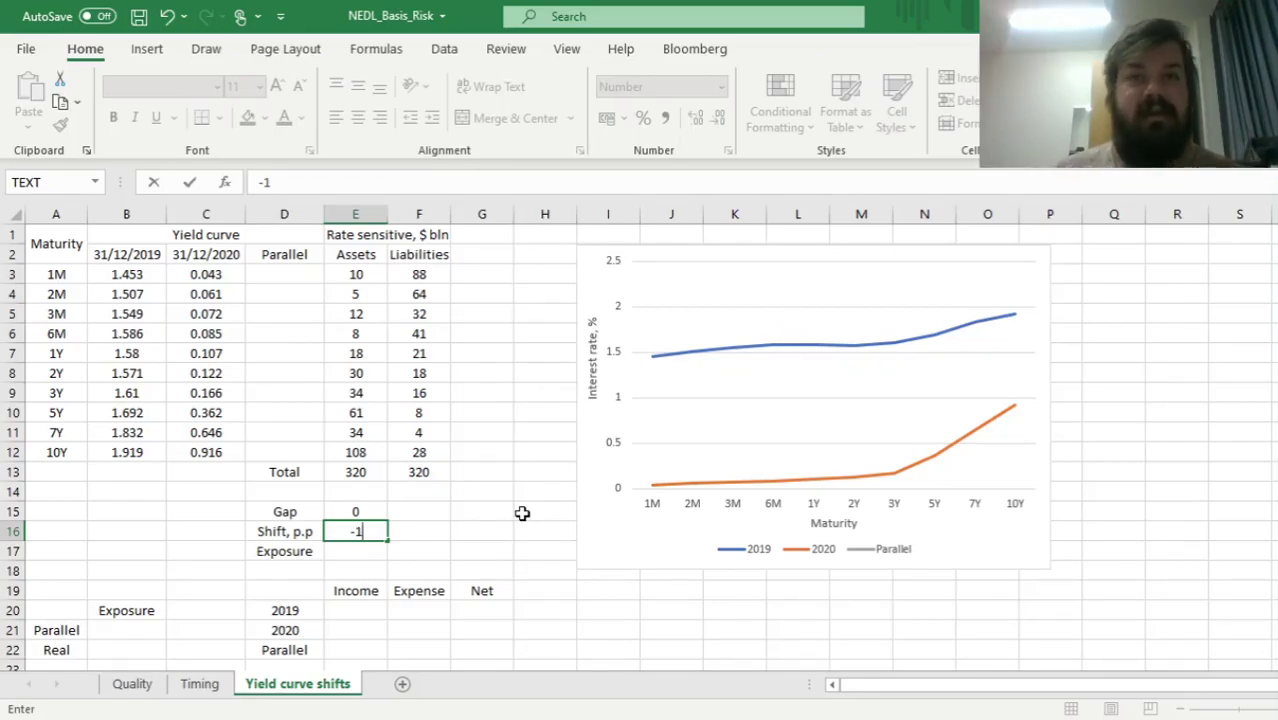
key(Return)
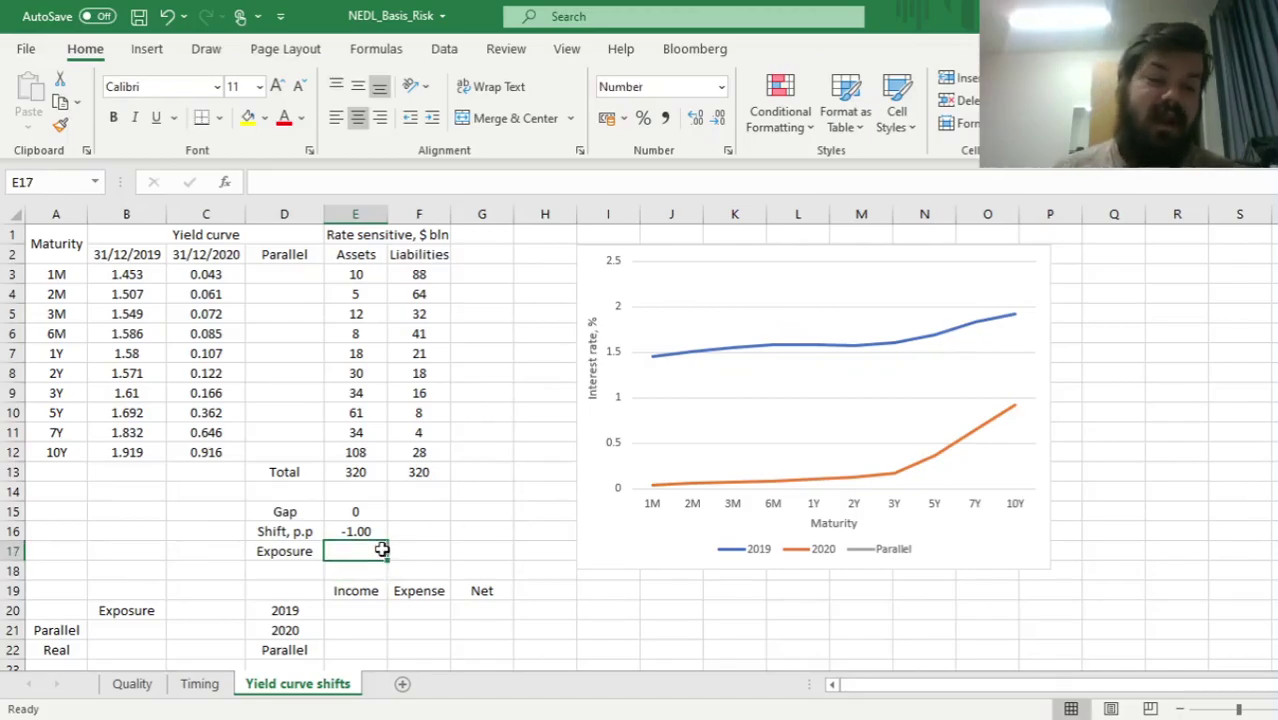
click(357, 530)
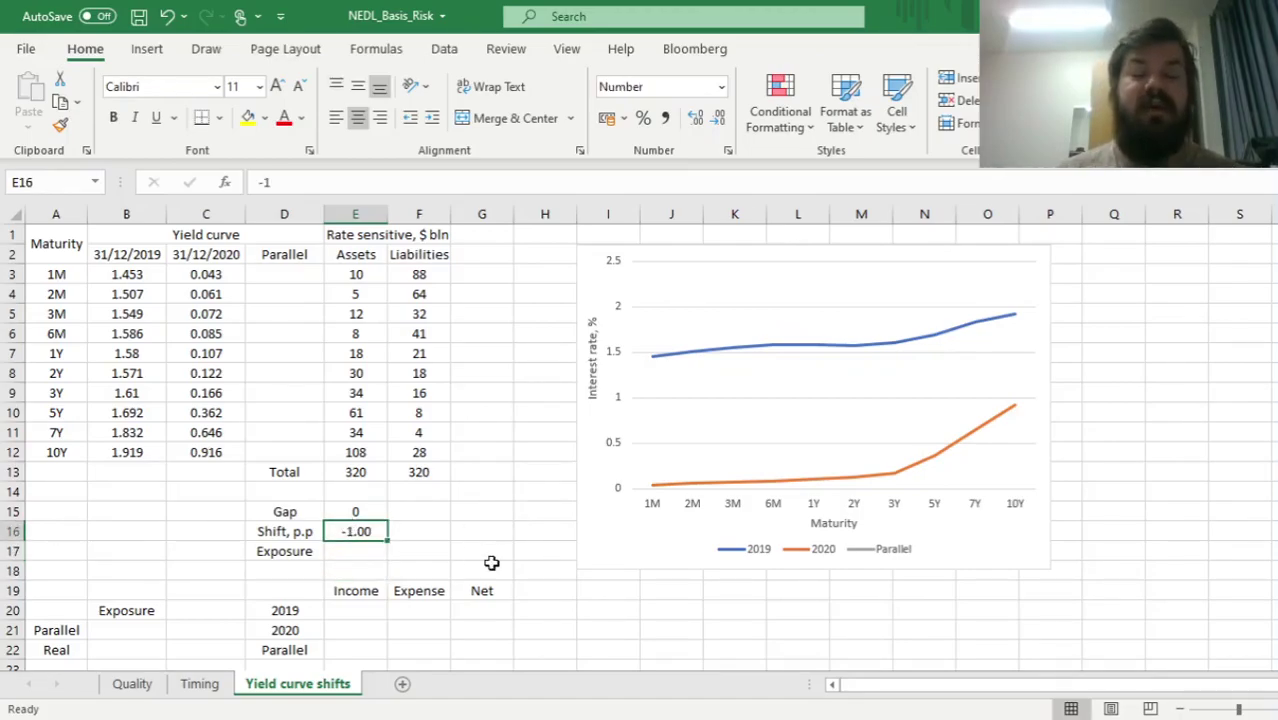
Calculate the parallel-shifted yield curve with =B3+E$16 in D3 and fill the formula down to D12.
click(300, 280)
text(=)
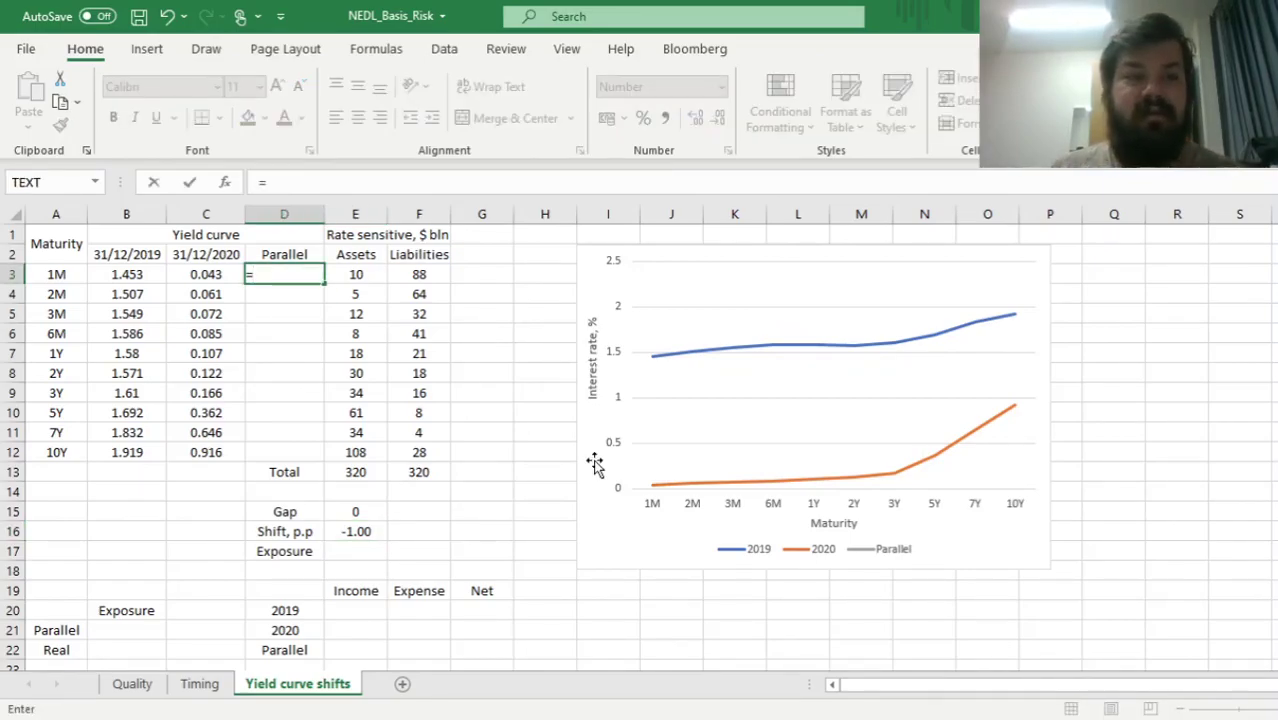
key(Left)
key(Left)
text(+)
click(372, 531)
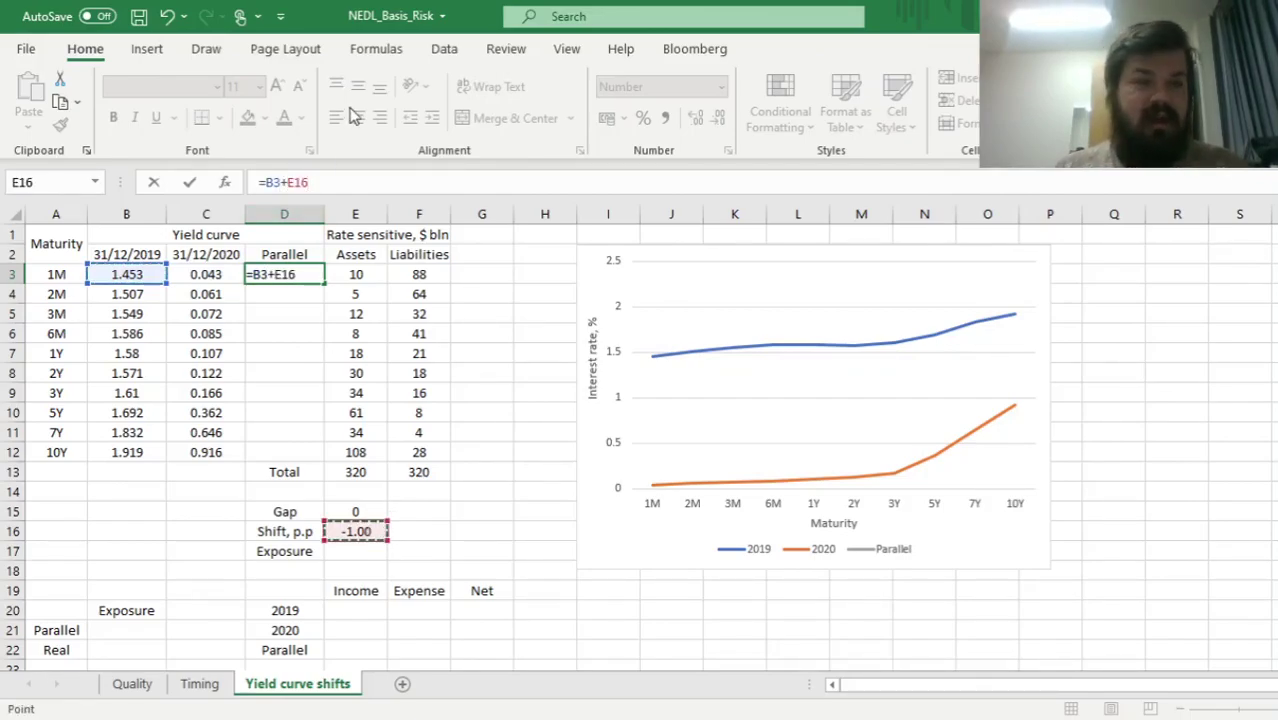
click(294, 182)
text($)
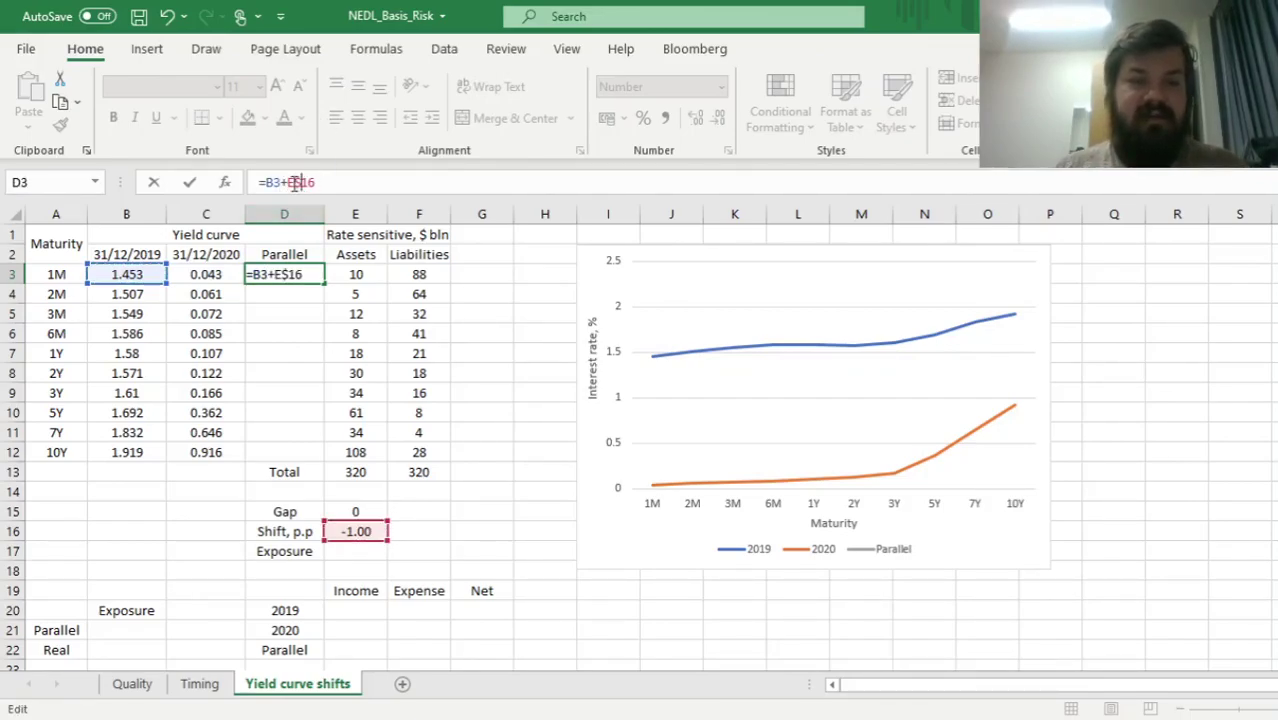
key(ctrl+Return)
drag(323, 290, 288, 460)
click(143, 516)
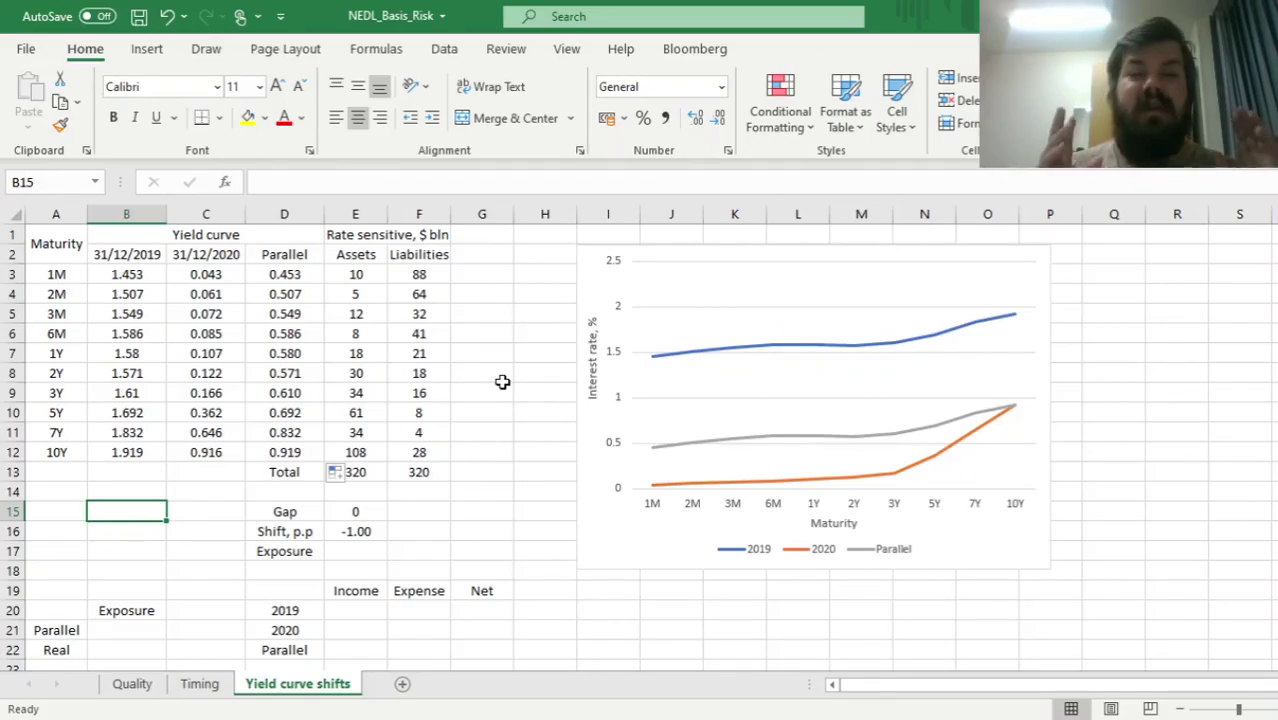
drag(420, 277, 354, 451)
click(460, 508)
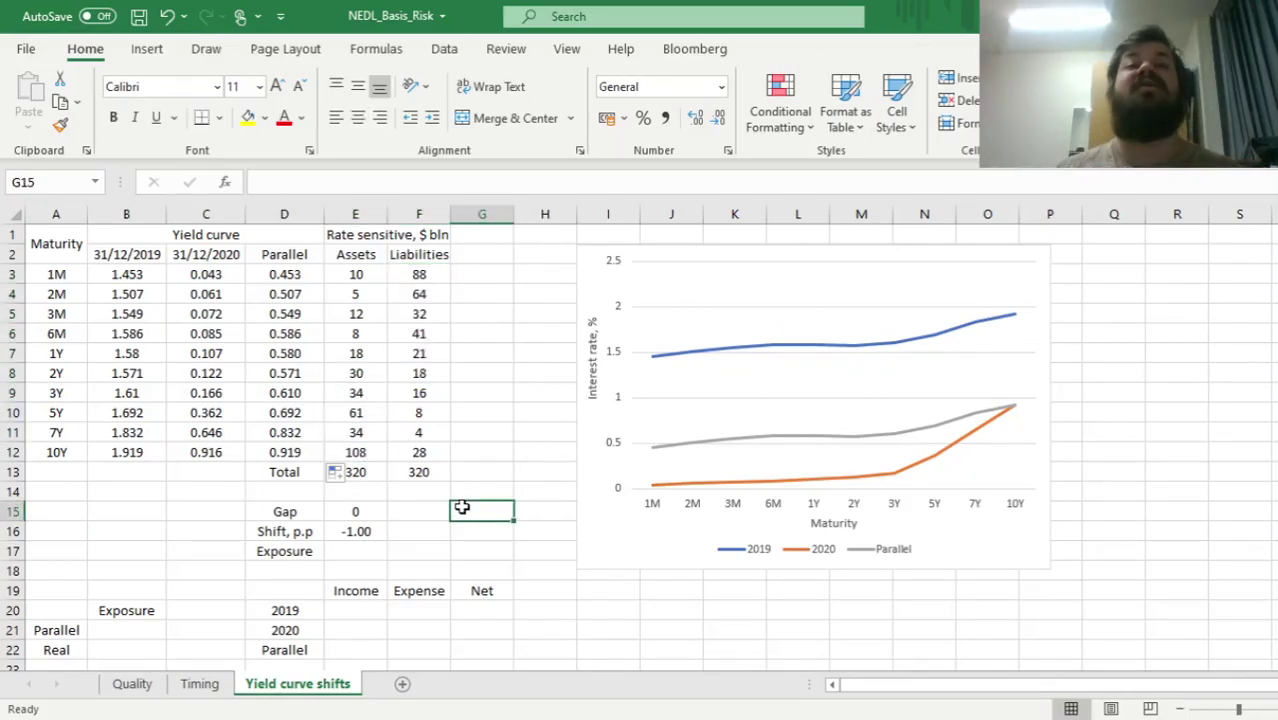
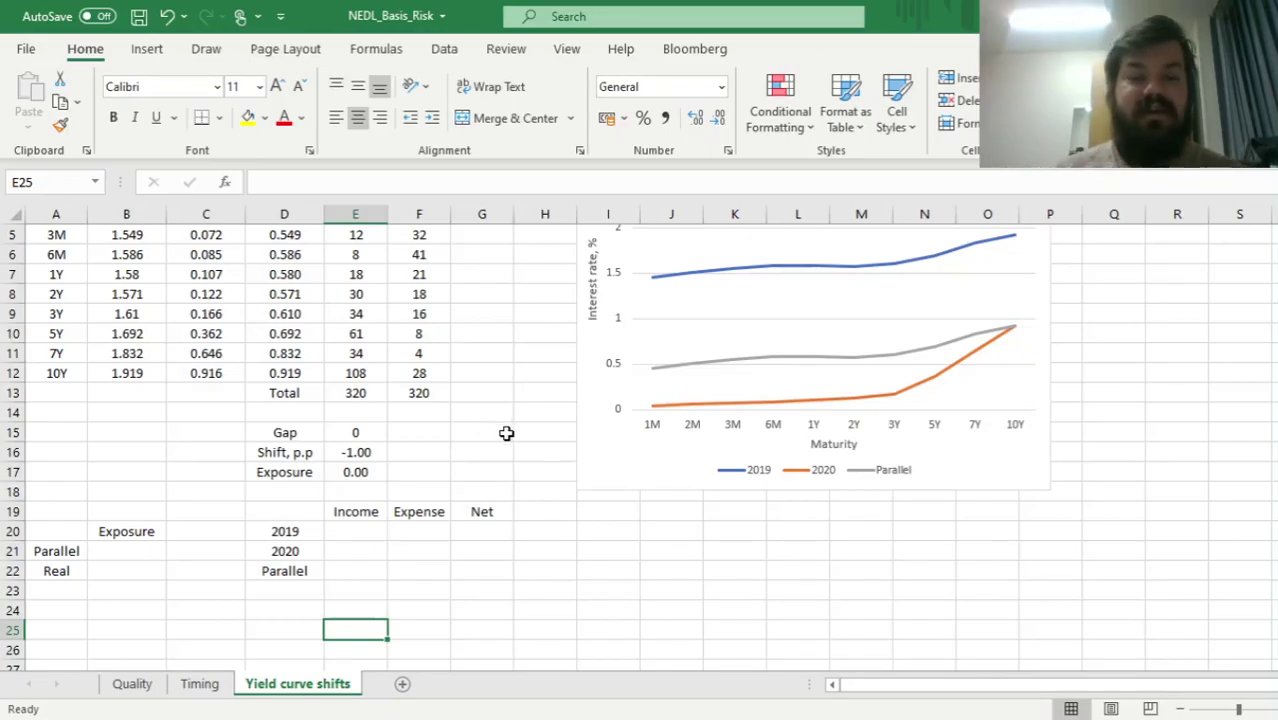
Start the 2019 income formula in E20 as a SUMPRODUCT of the 2019 rates B3:B12 and the assets E3:E12.
click(357, 532)
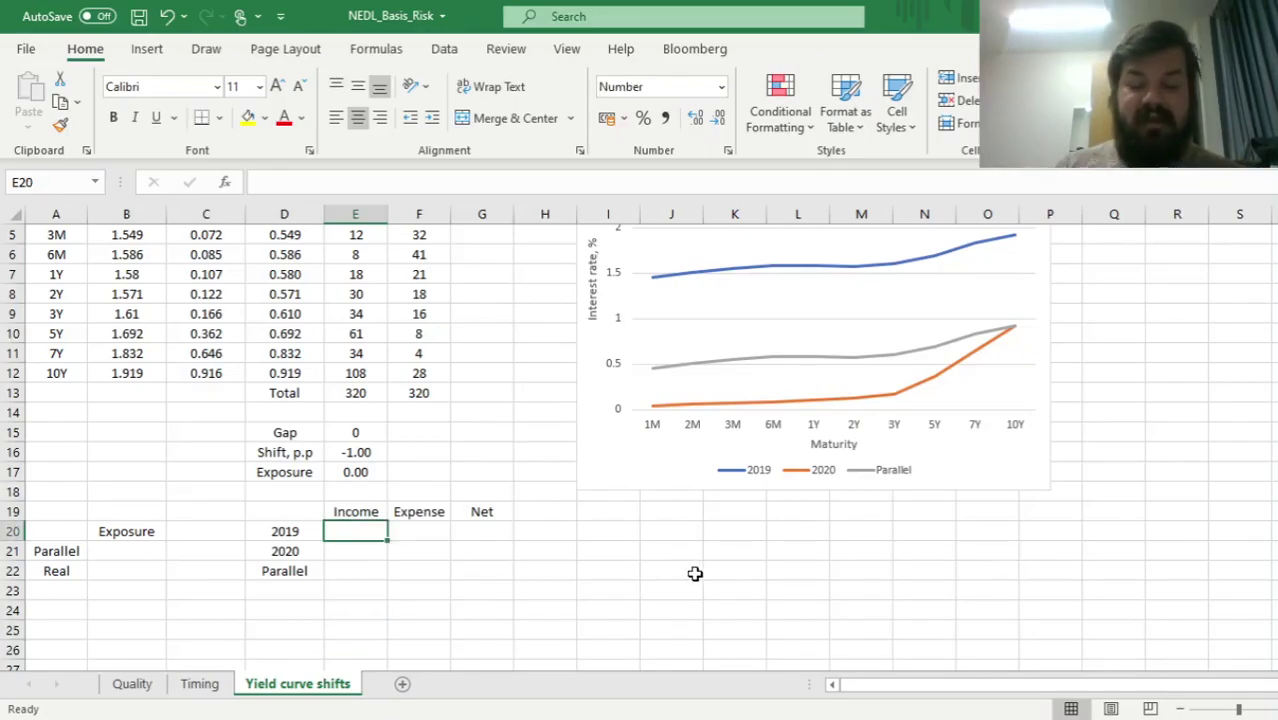
text(=SUMPRODUCT)
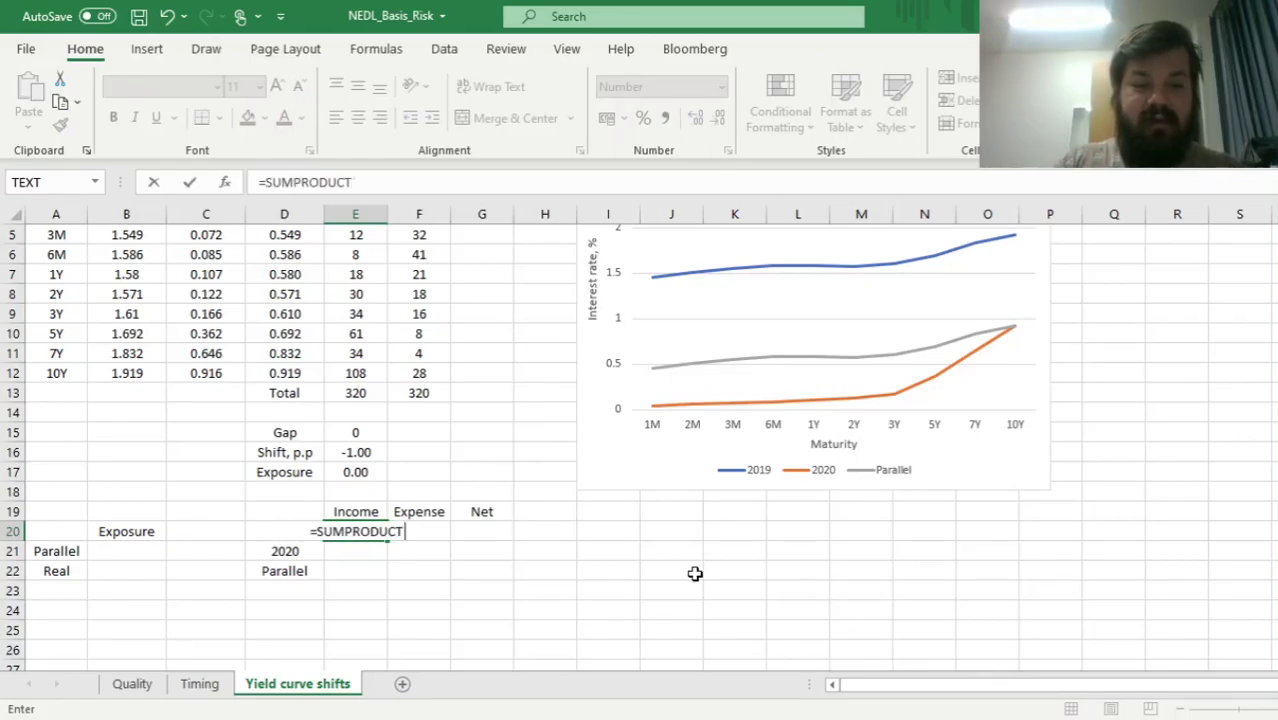
text(()
drag(180, 378, 126, 274)
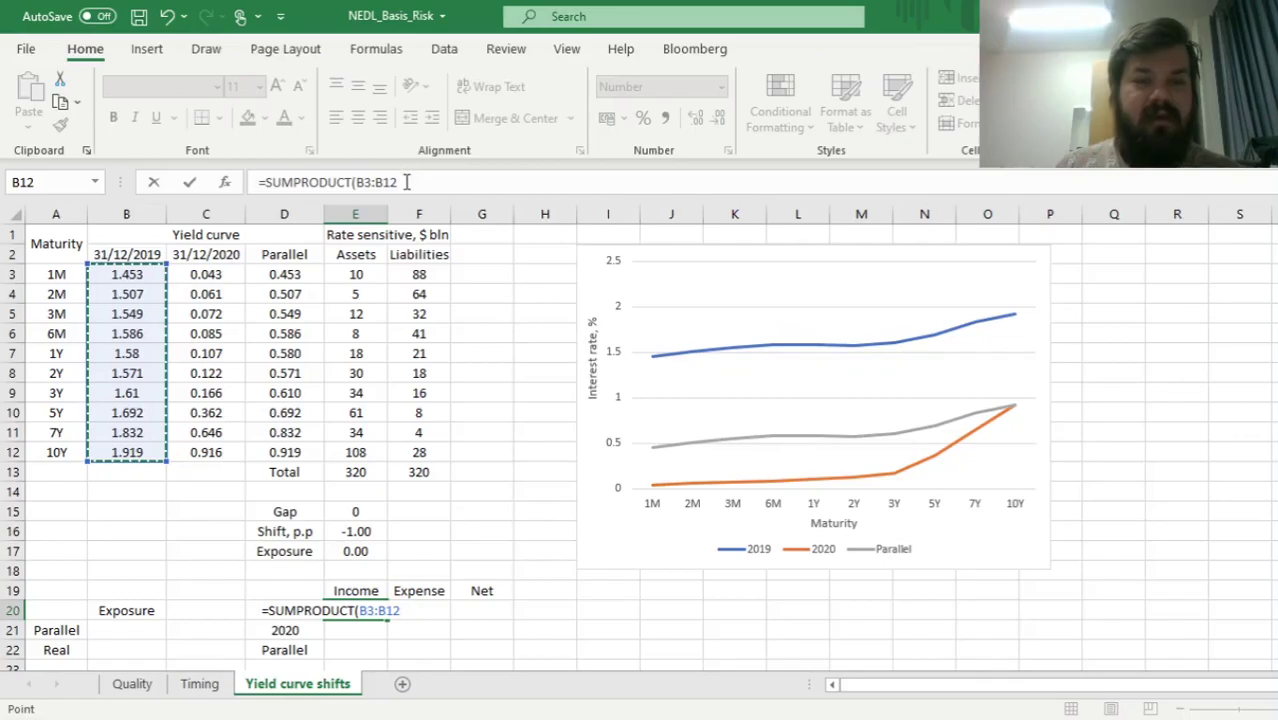
text(,)
drag(355, 274, 355, 452)
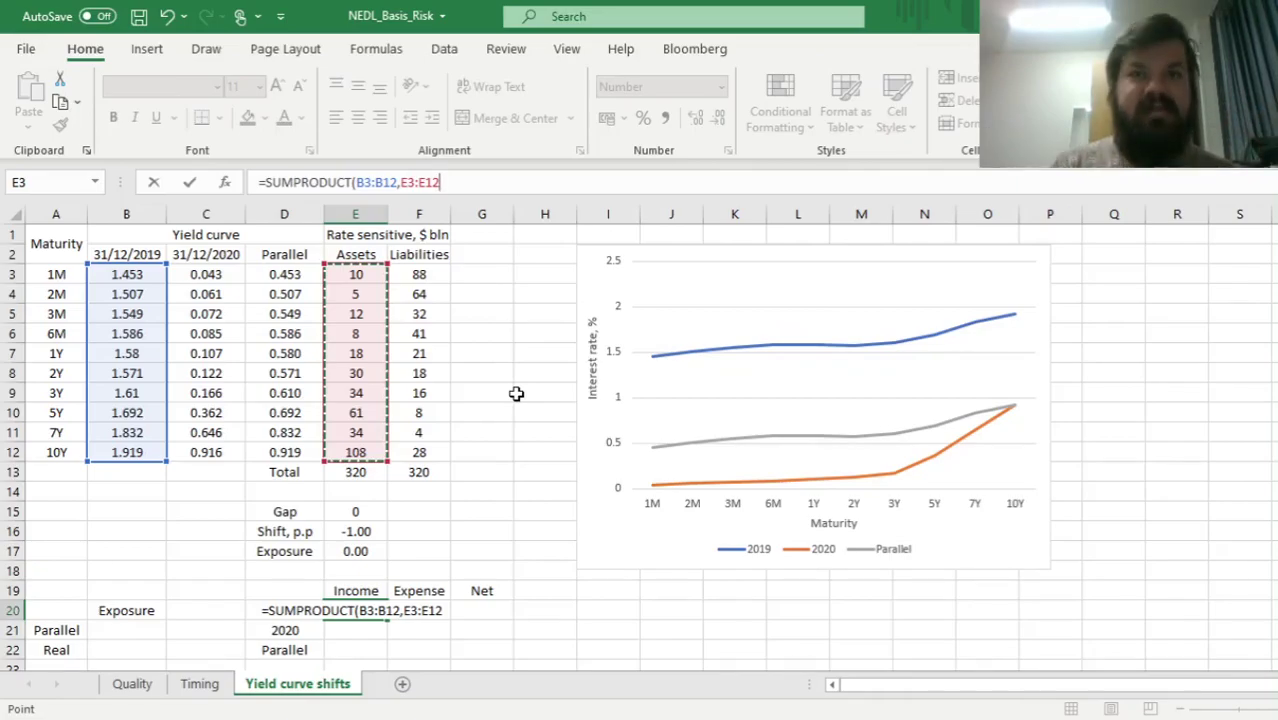
Lock the formula's references as $B$3:$B$12 for the rates and E$3:E$12 for the assets.
click(357, 182)
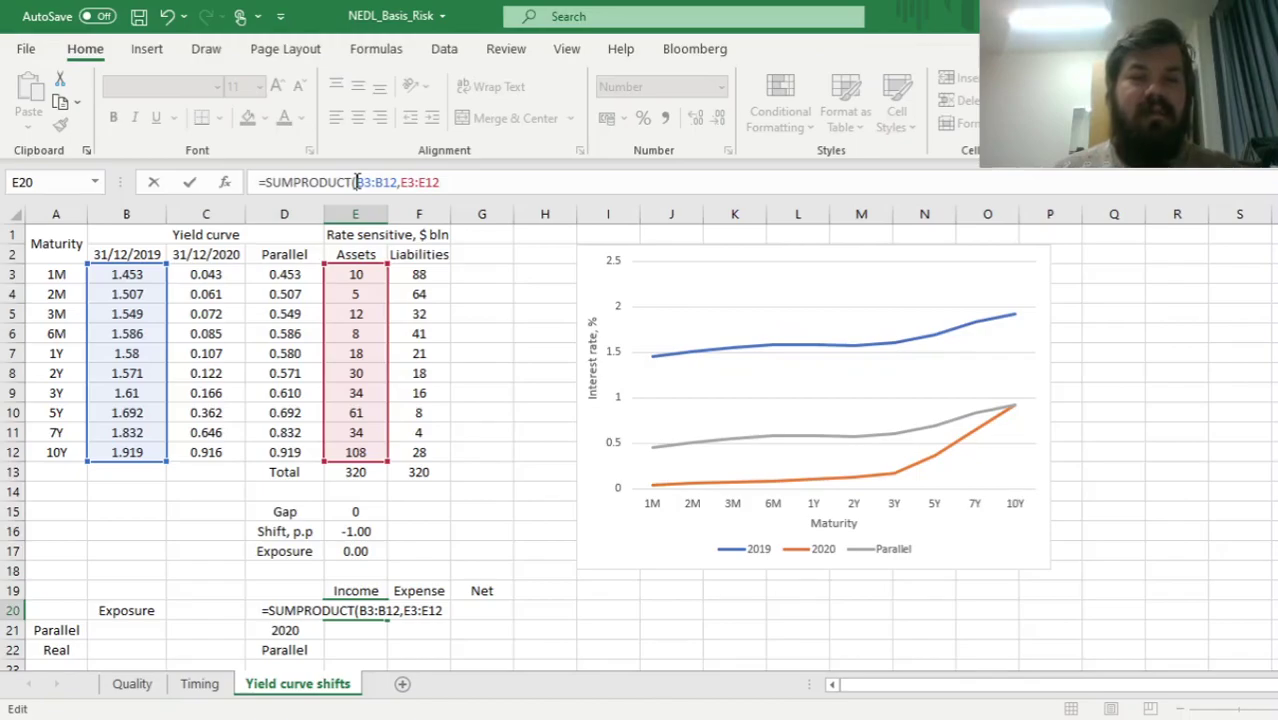
text($)
key(Right)
text($)
key(Right)
key(Right)
text($B)
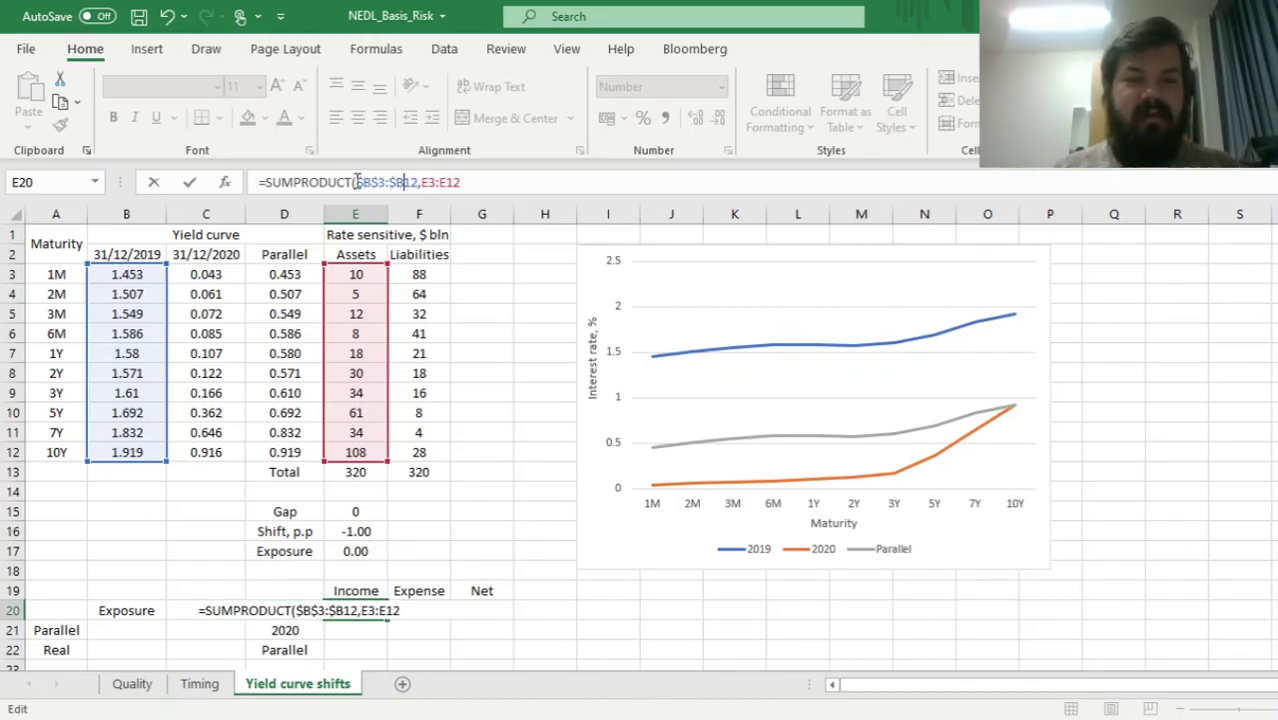
text($)
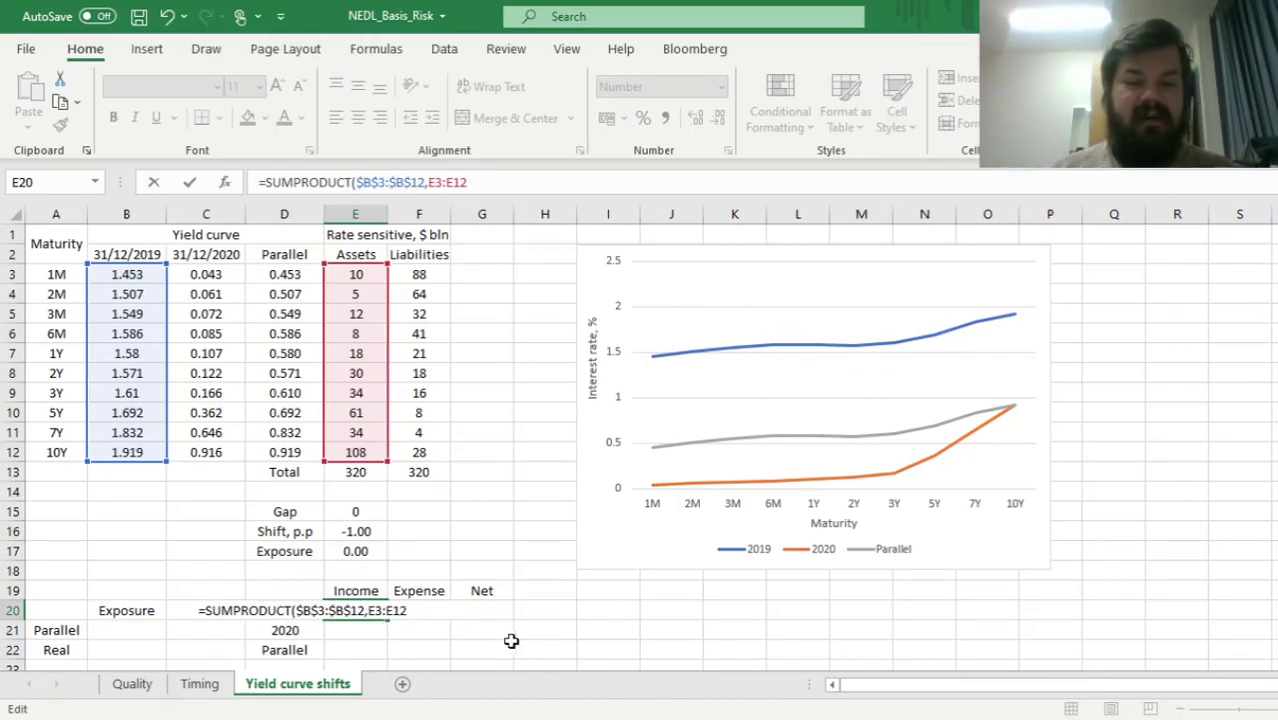
double_click(437, 182)
click(437, 182)
text($)
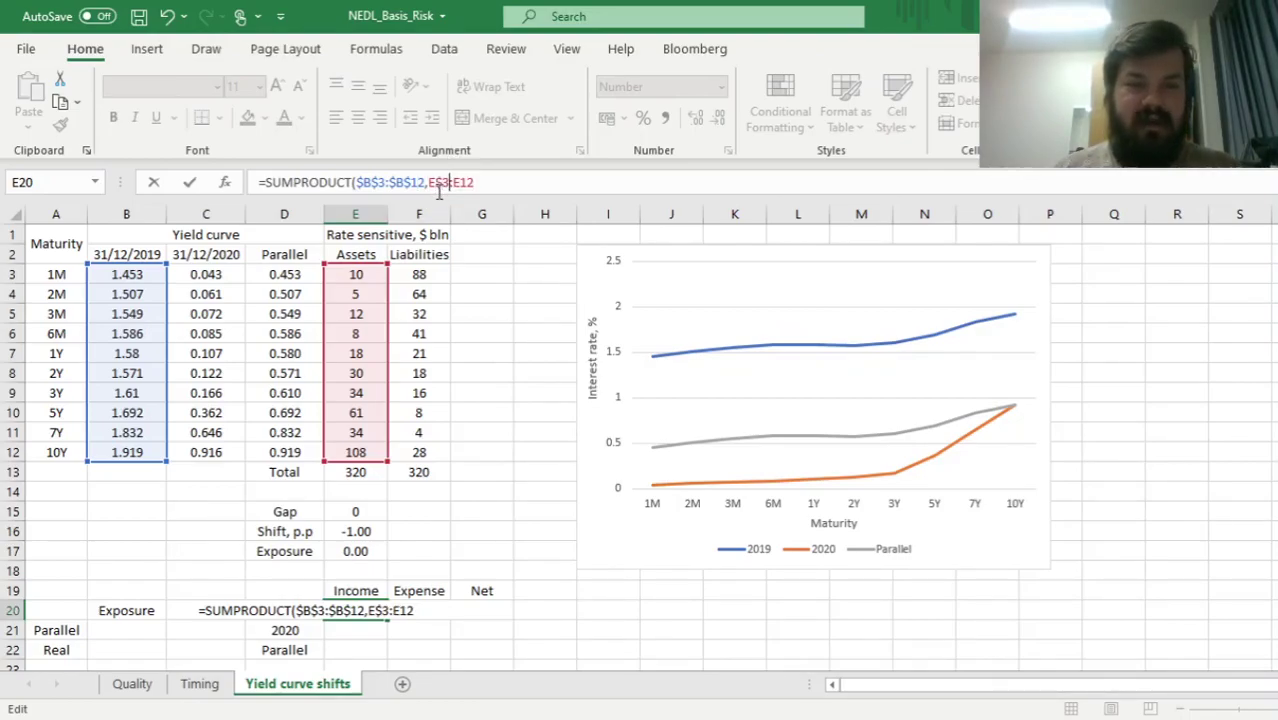
key(Right)
key(Right)
text($)
key(Right)
key(Right)
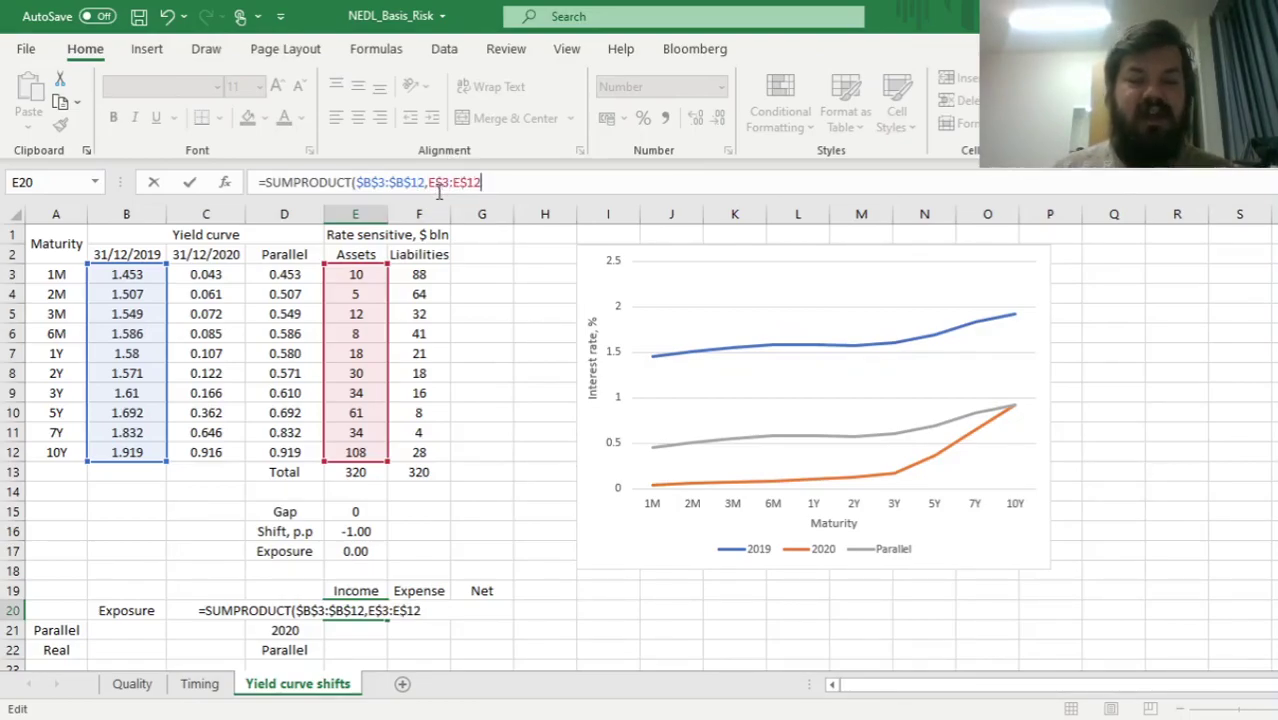
Complete the 2019 income formula in E20 by closing the SUMPRODUCT and dividing it by 100.
text())
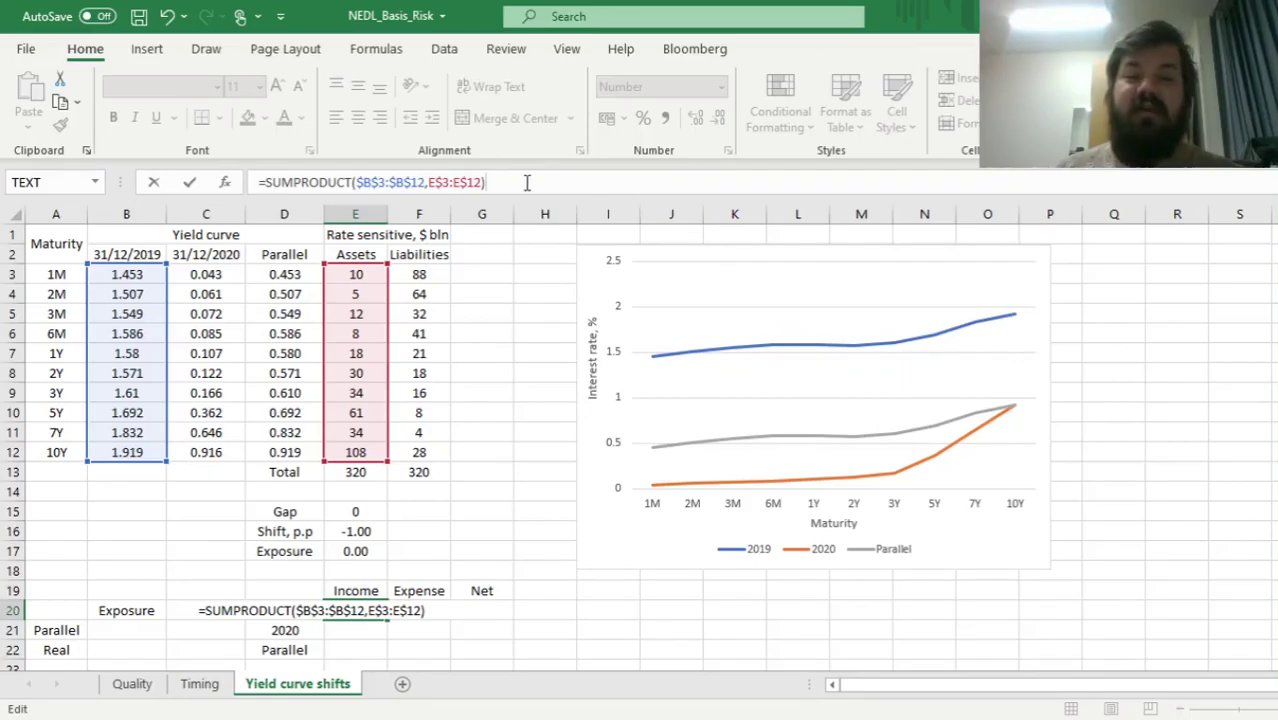
text(/100)
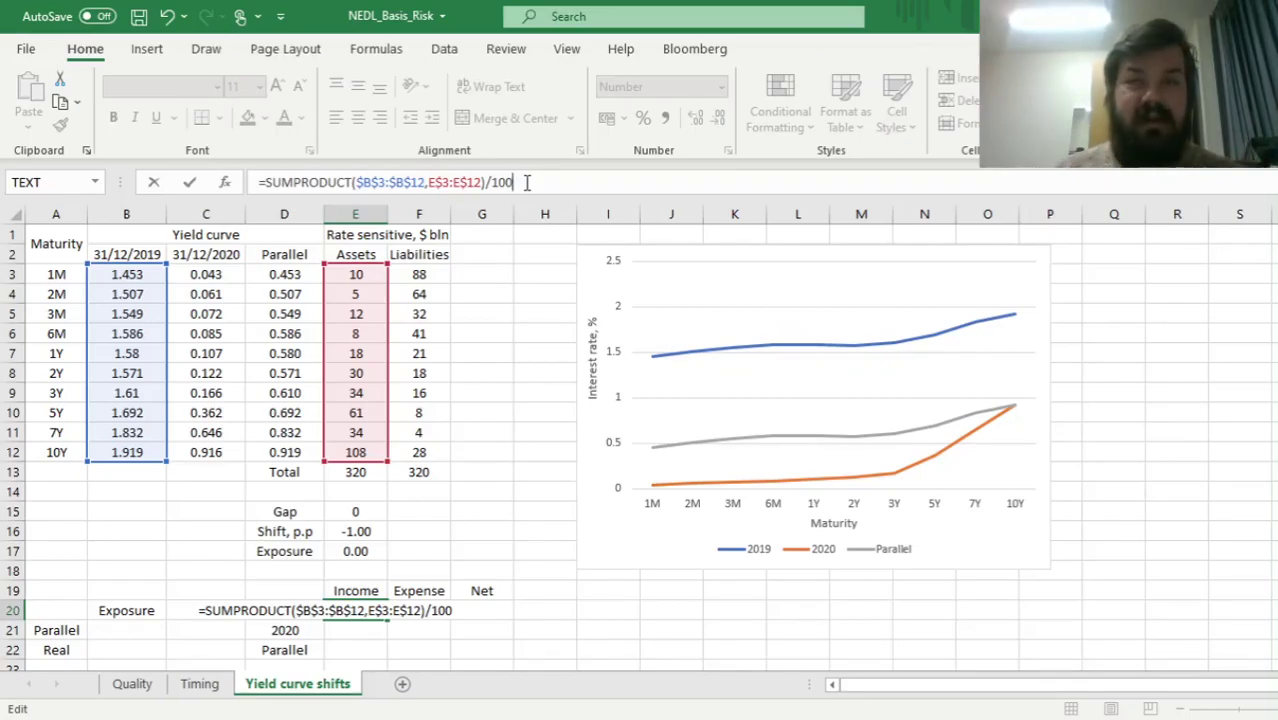
key(Return)
key(Up)
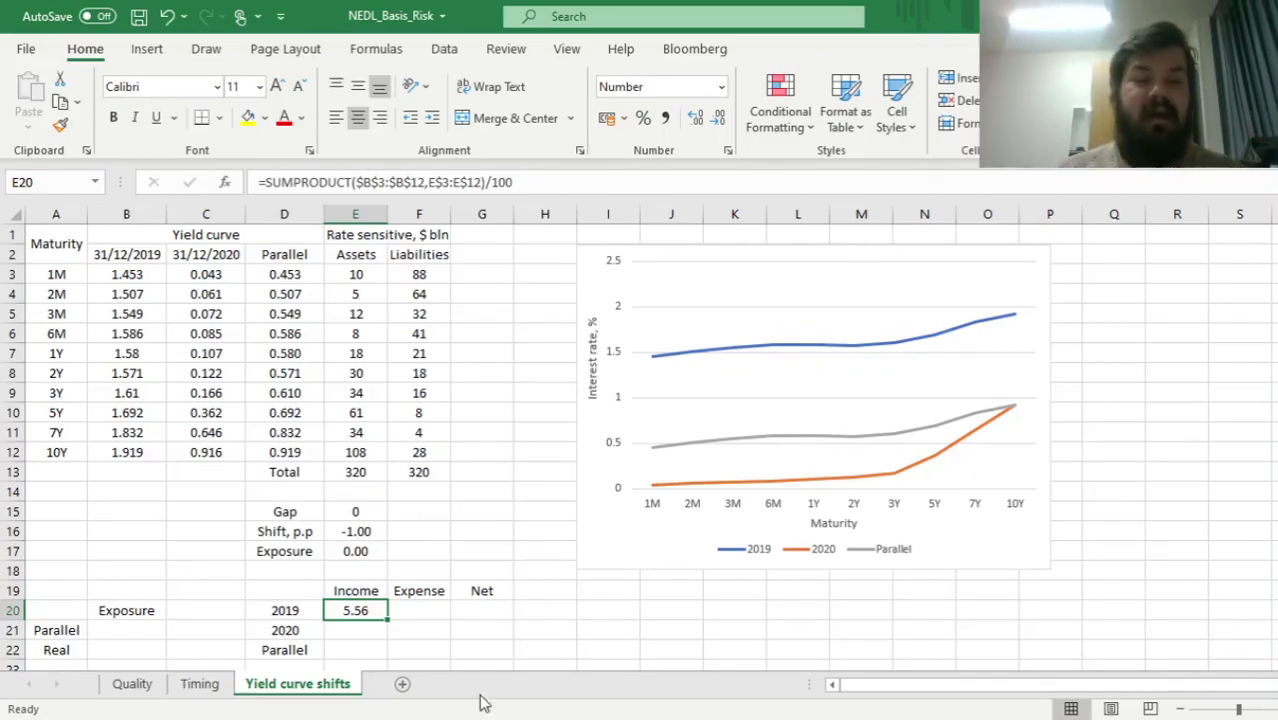
Copy the 2019 income formula from E20 across to the expense cell F20 and check the copied references.
drag(388, 620, 453, 617)
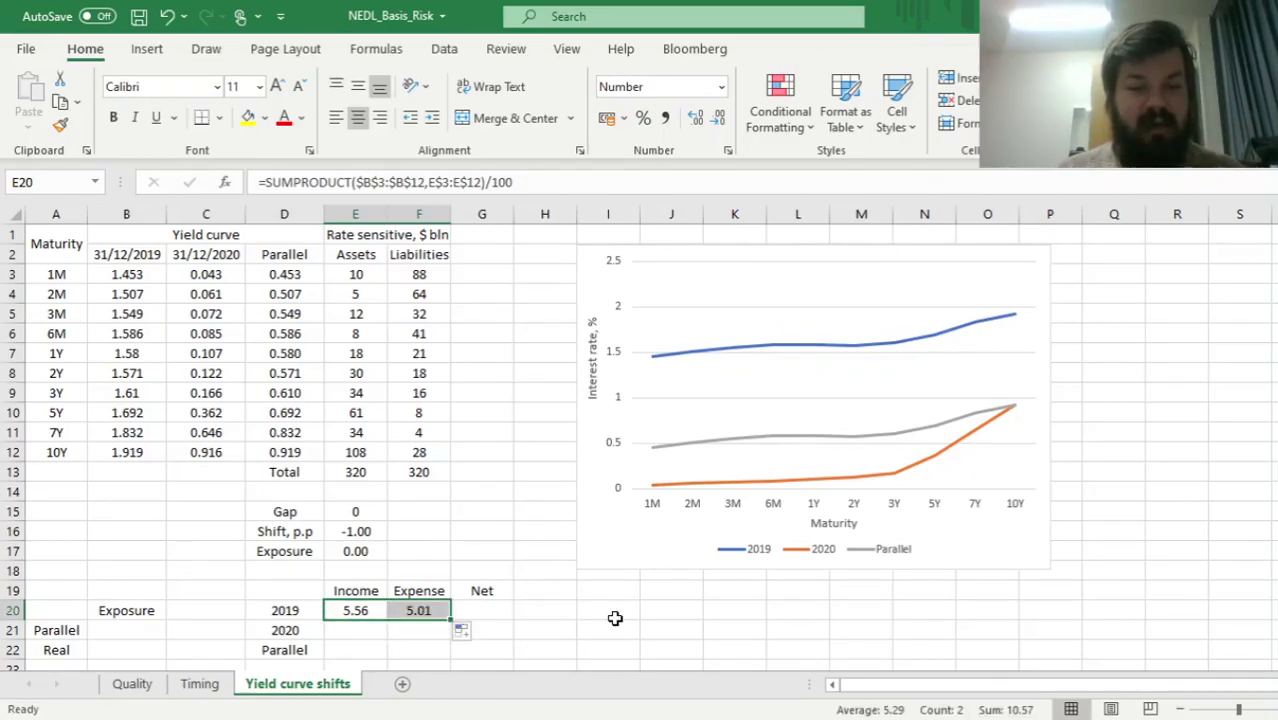
click(605, 615)
key(Left)
key(Left)
key(Left)
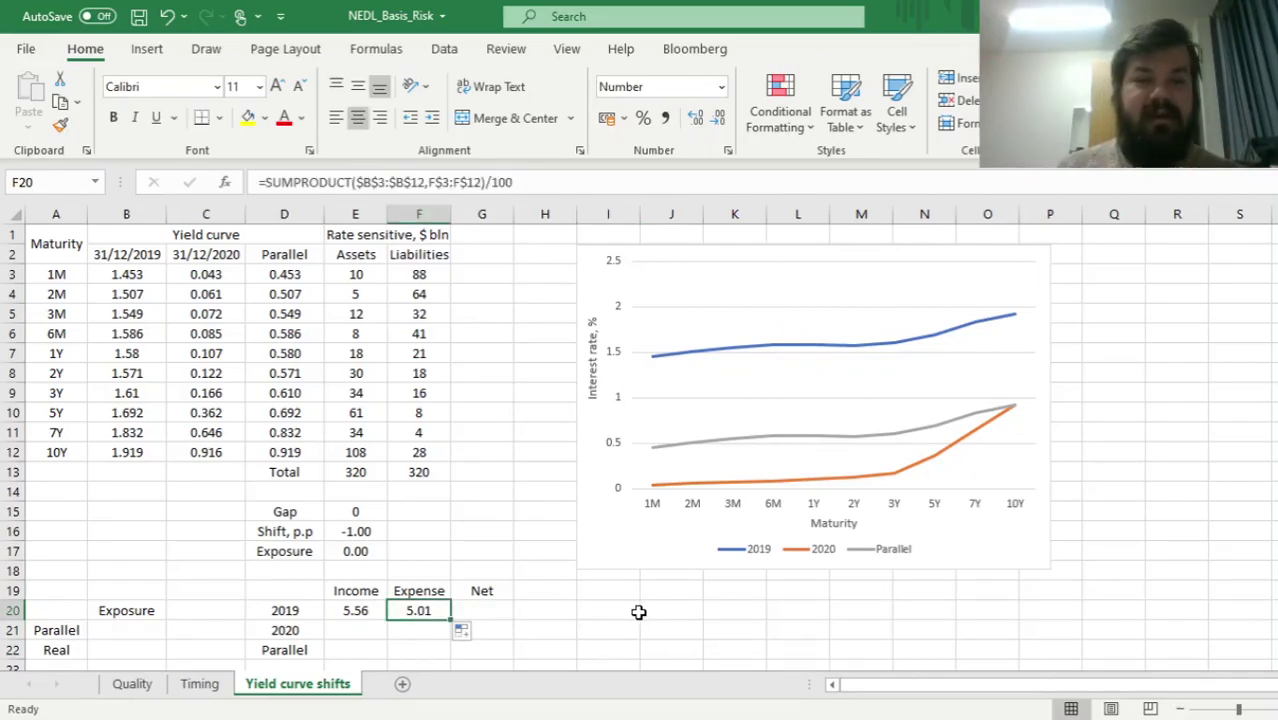
key(Left)
key(shift+Right)
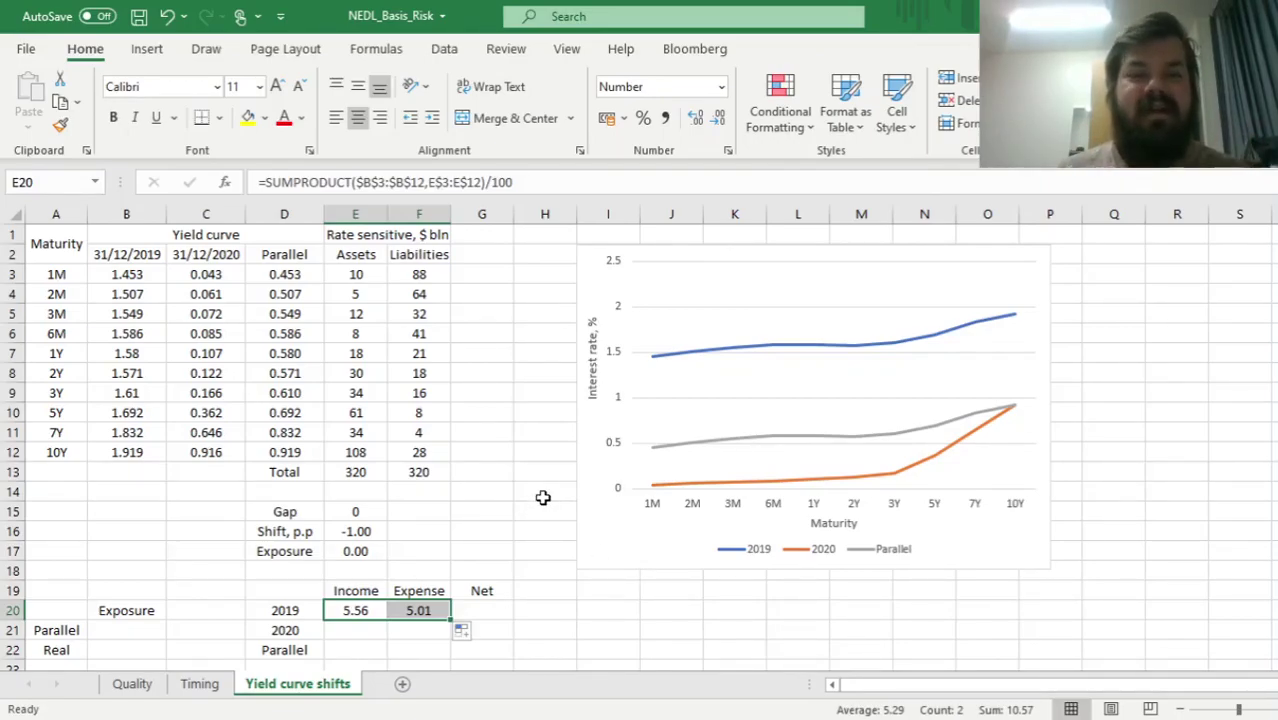
click(358, 474)
click(420, 472)
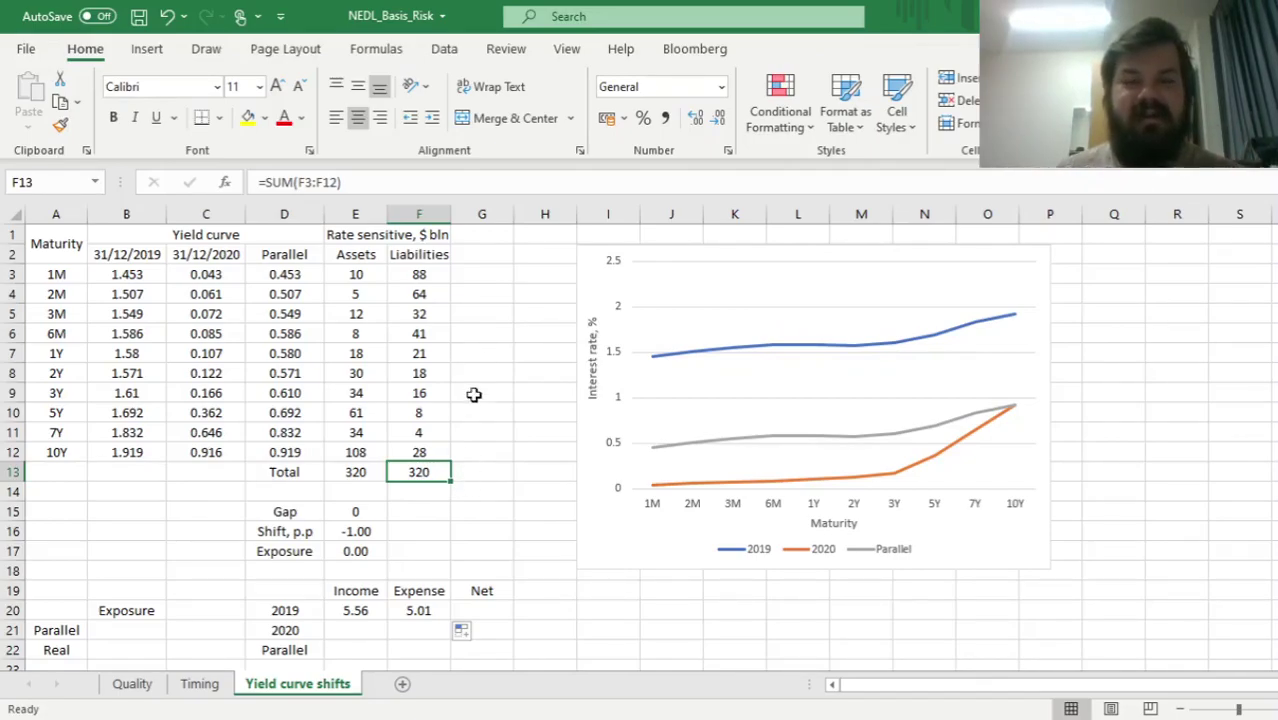
drag(410, 272, 364, 450)
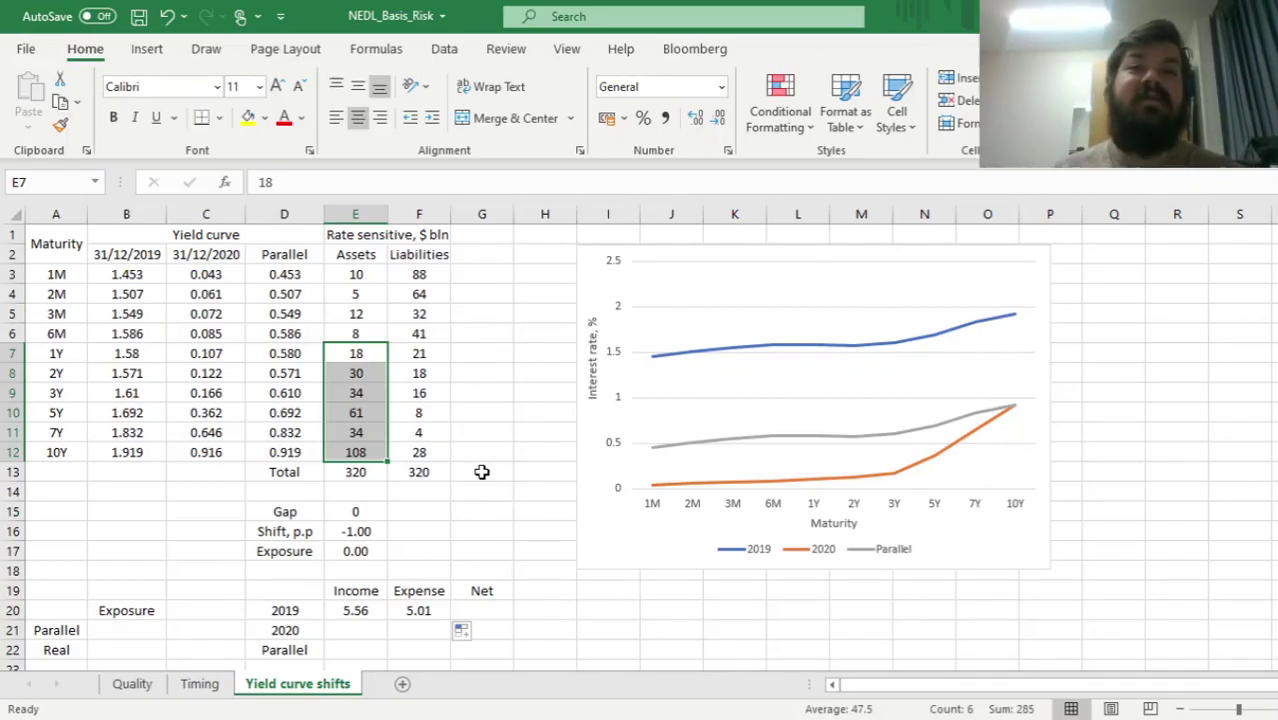
click(481, 472)
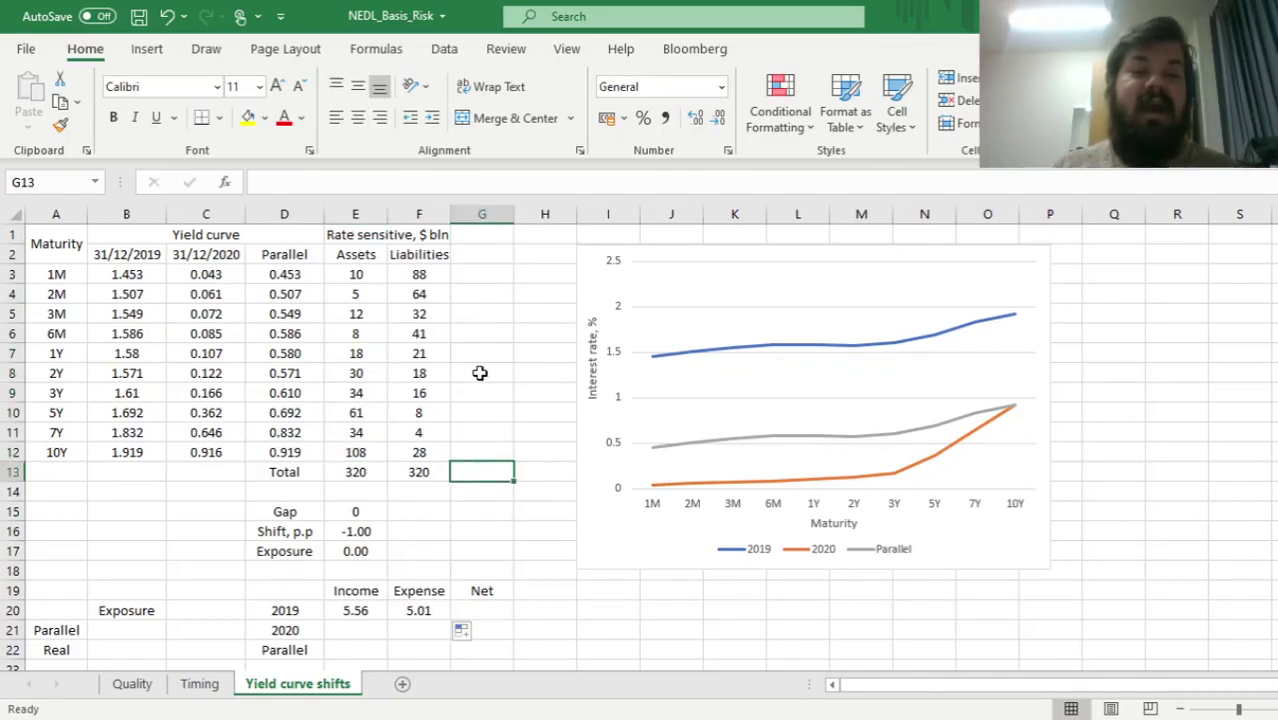
drag(358, 344, 345, 450)
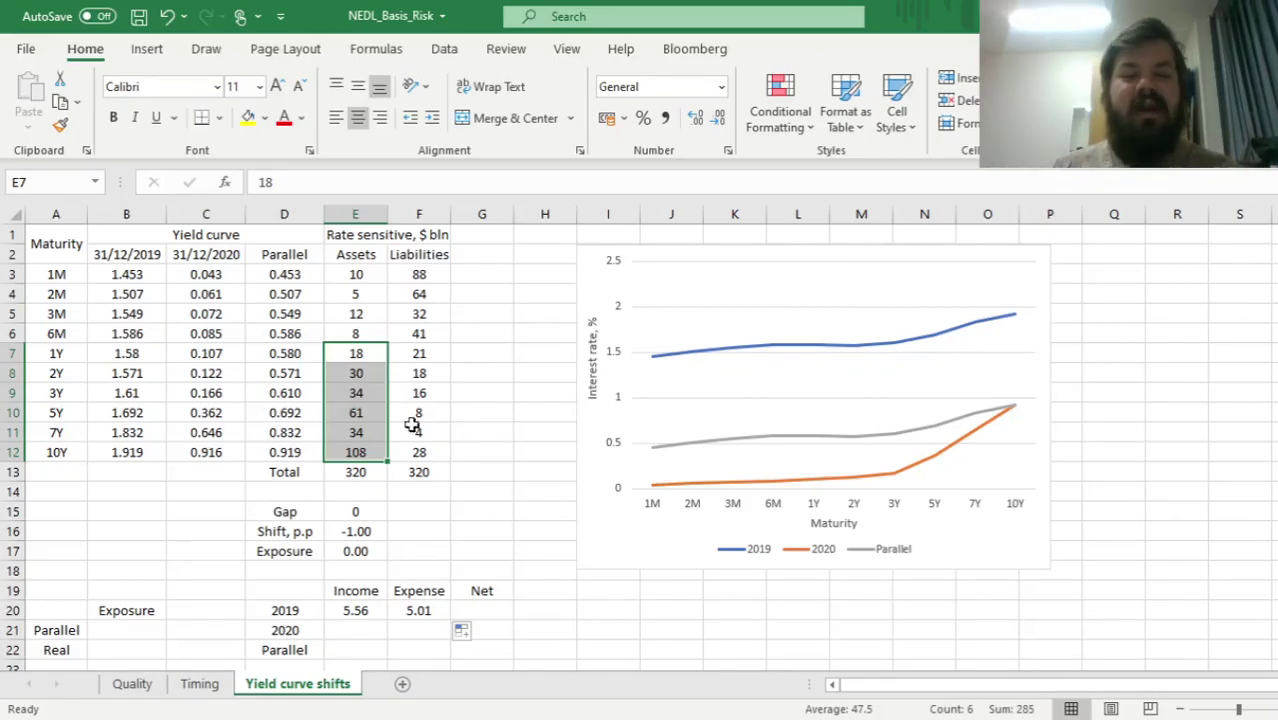
Calculate the 2019 net interest income in G20 as the income E20 minus the expense F20.
click(500, 610)
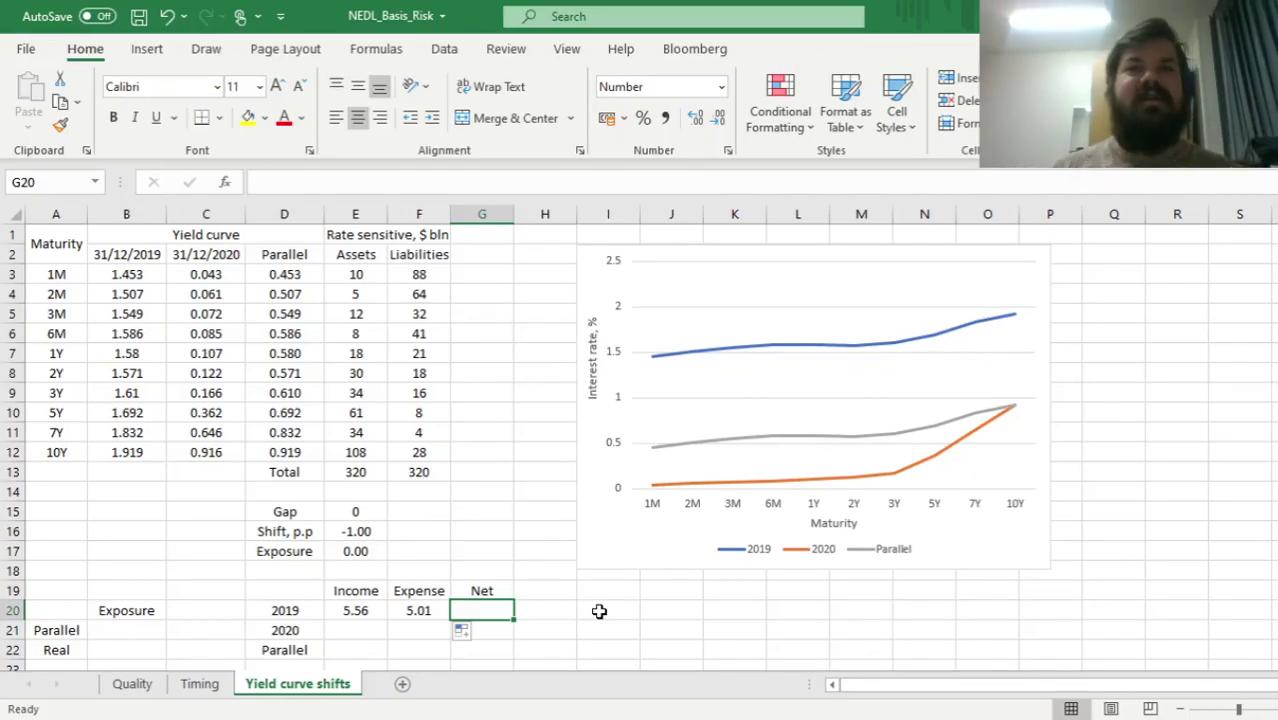
text(=)
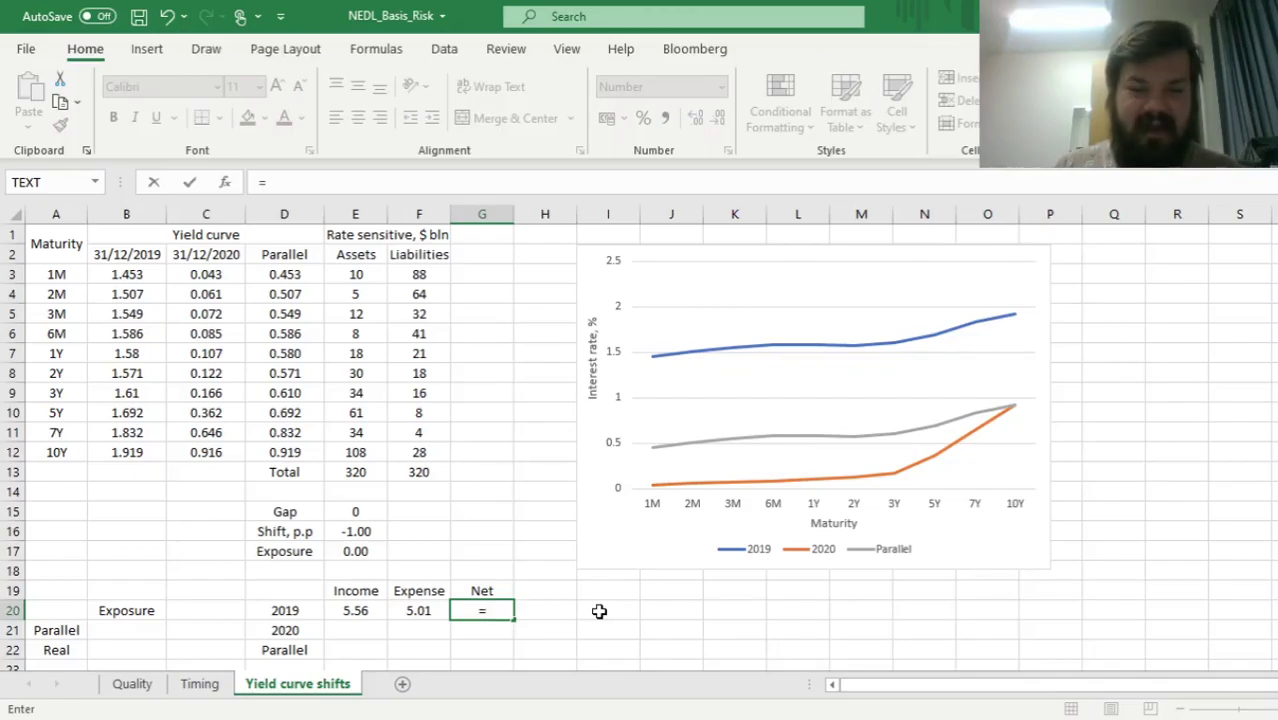
key(Left)
key(Left)
text(-)
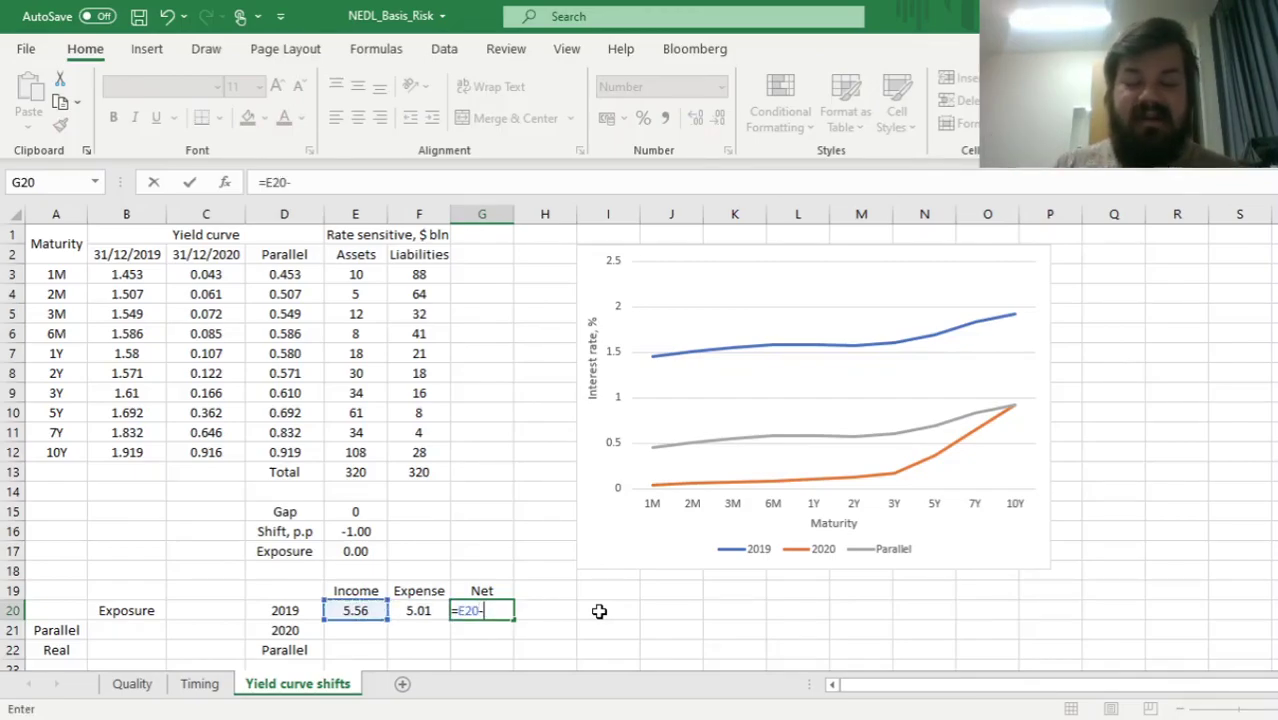
key(Left)
key(ctrl+Return)
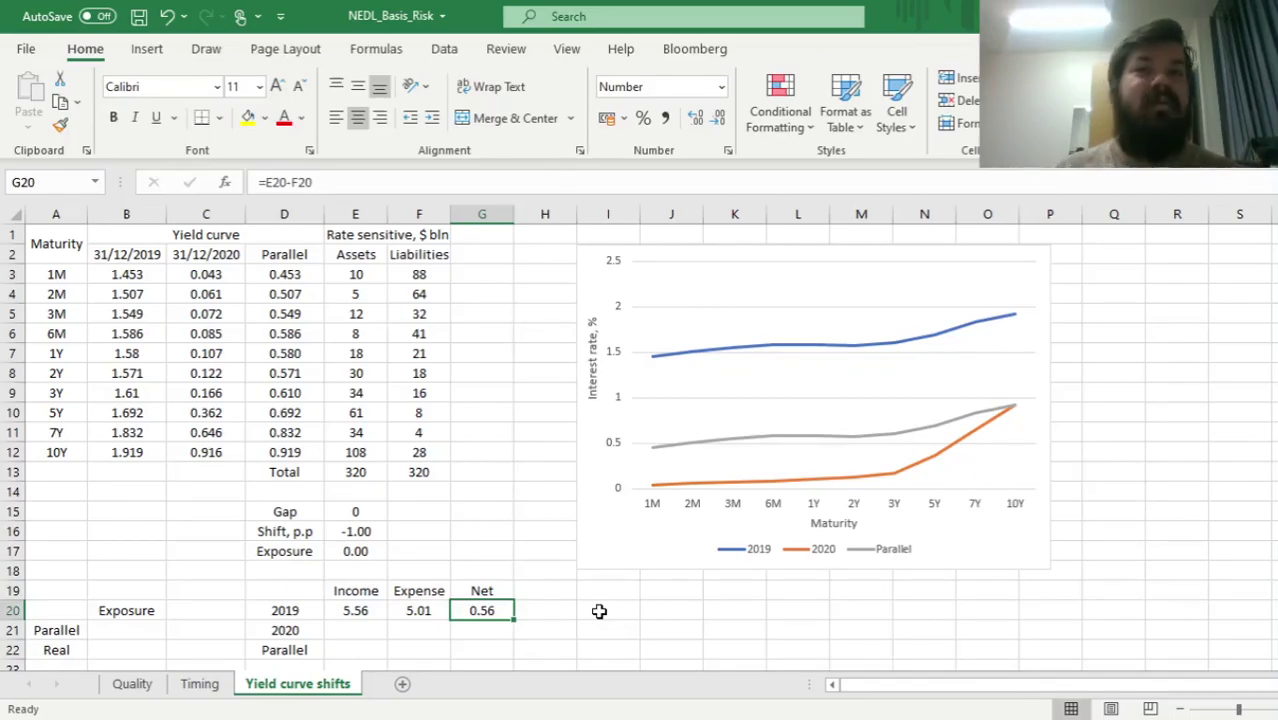
Copy the full text of the 2019 income formula in E20 without altering that cell.
key(Down)
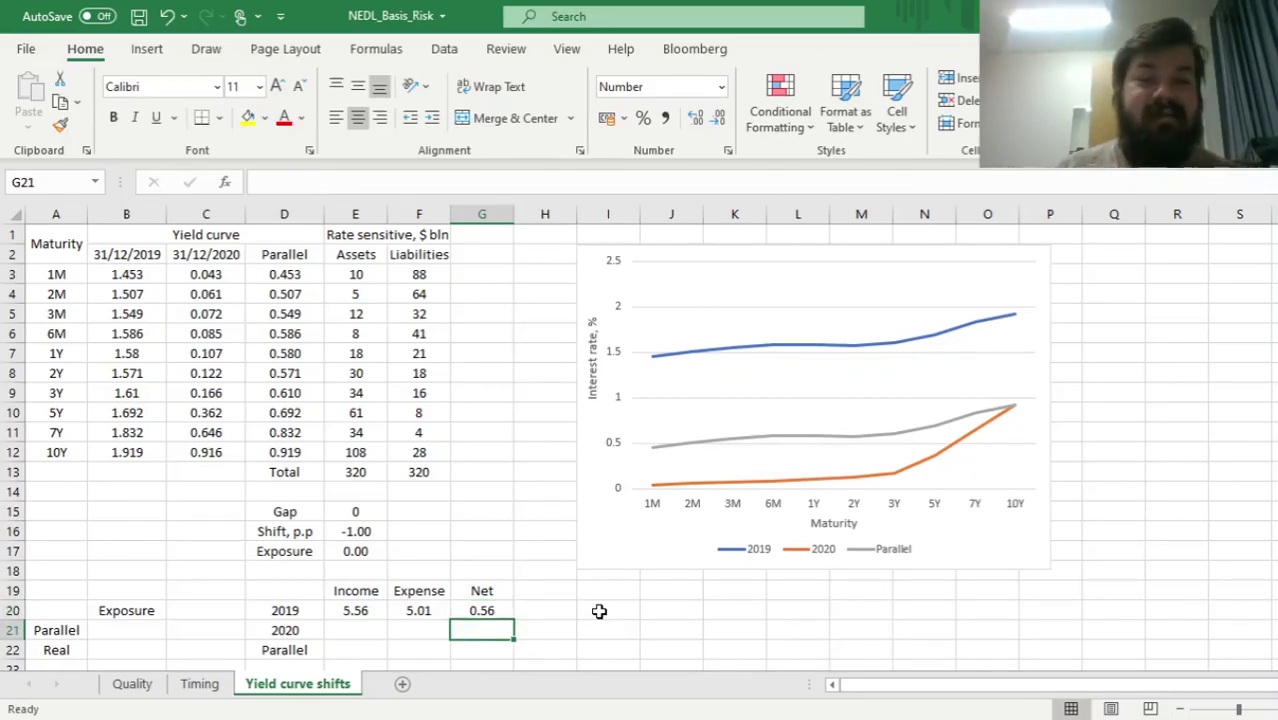
key(Down)
key(Down)
key(Down)
key(Down)
key(Down)
key(Down)
click(372, 511)
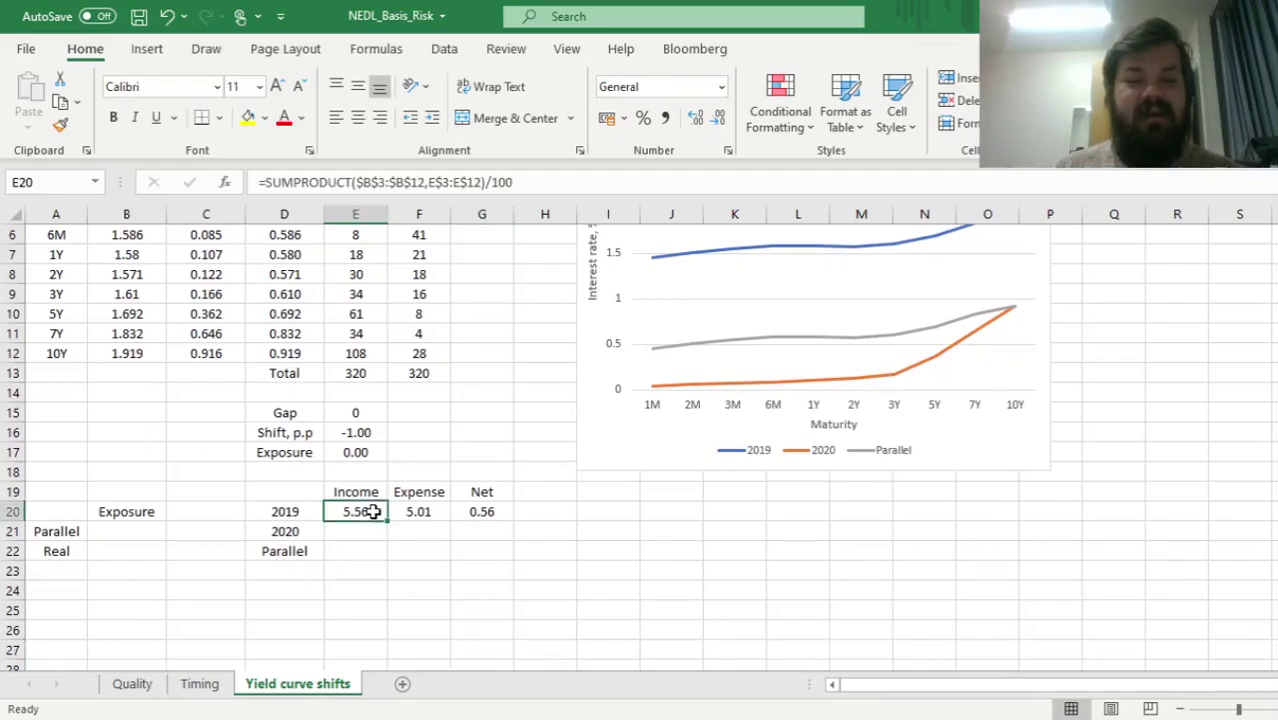
drag(570, 178, 157, 176)
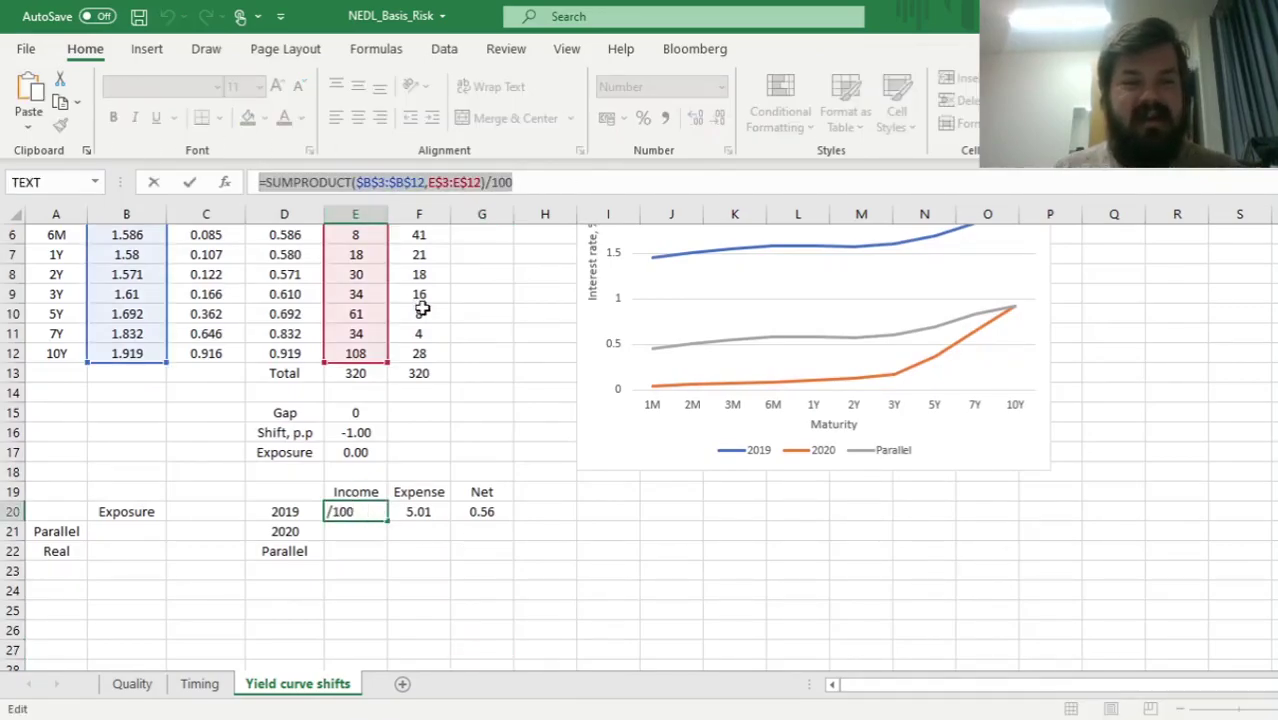
key(ctrl+c)
key(Escape)
Paste the formula into the parallel income cell E22 and repoint its rates range to $D$3:$D$12.
click(351, 545)
click(311, 181)
key(ctrl+v)
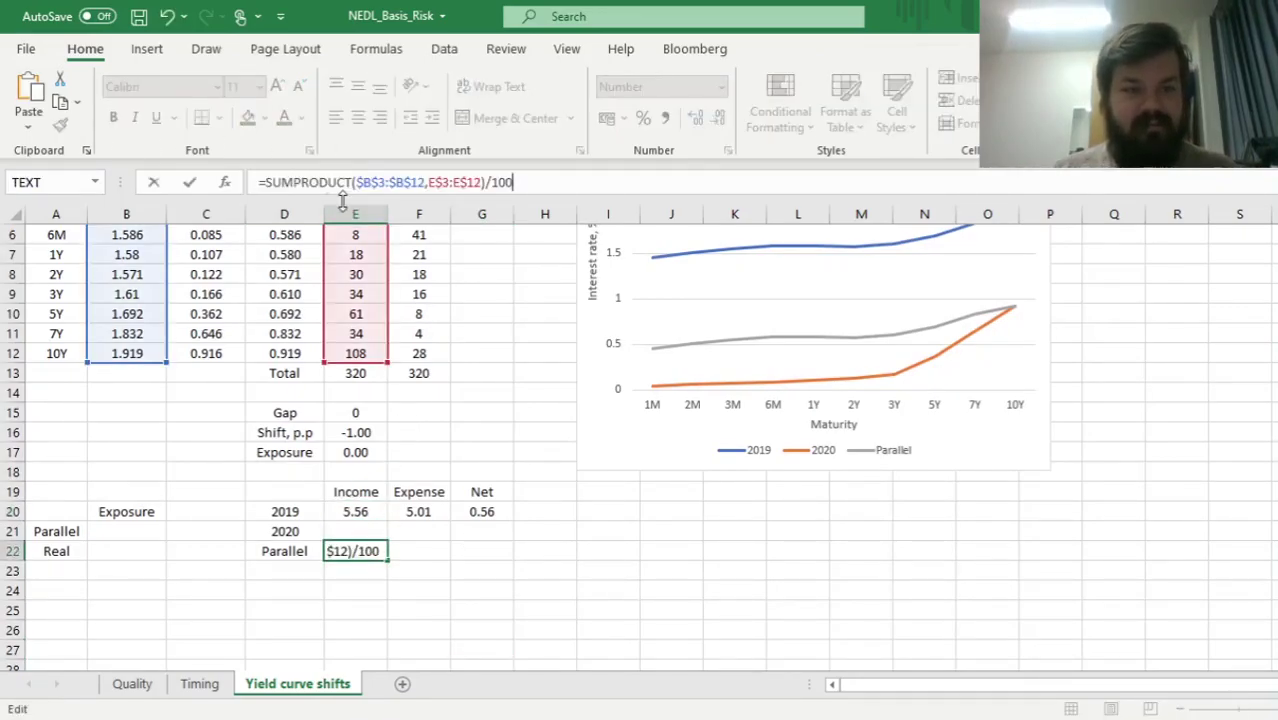
drag(120, 363, 258, 358)
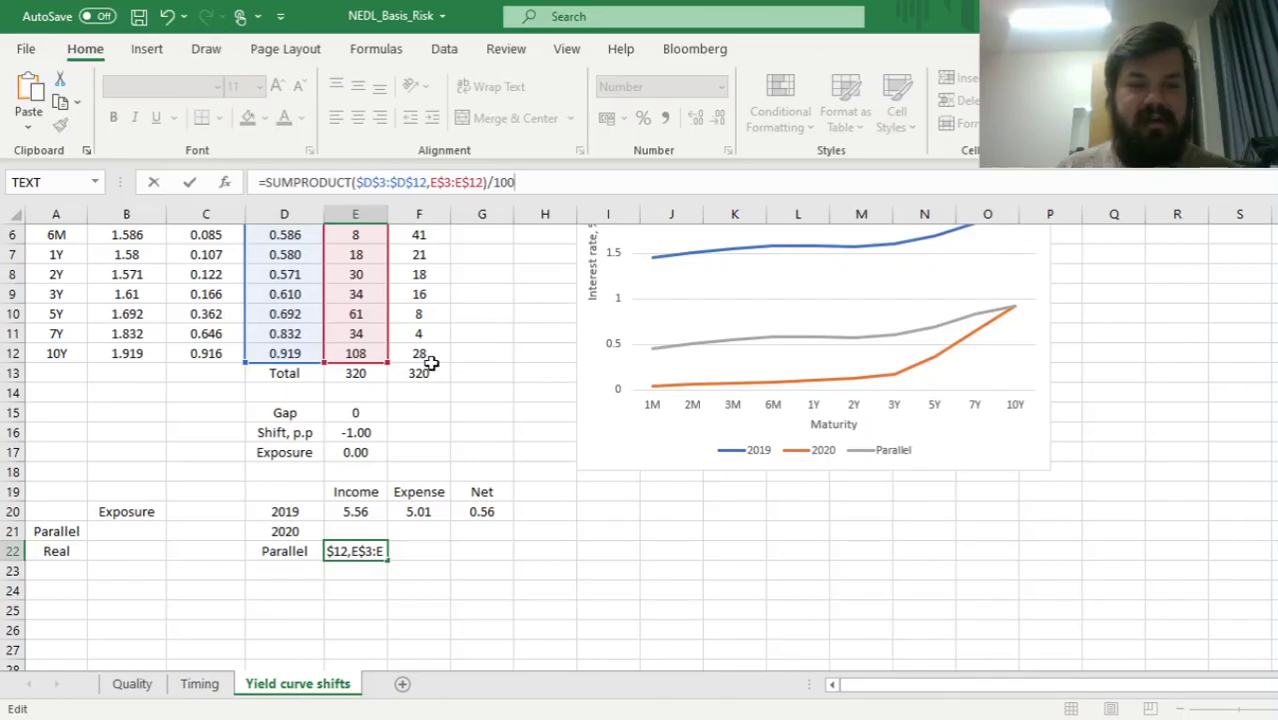
key(Return)
key(Up)
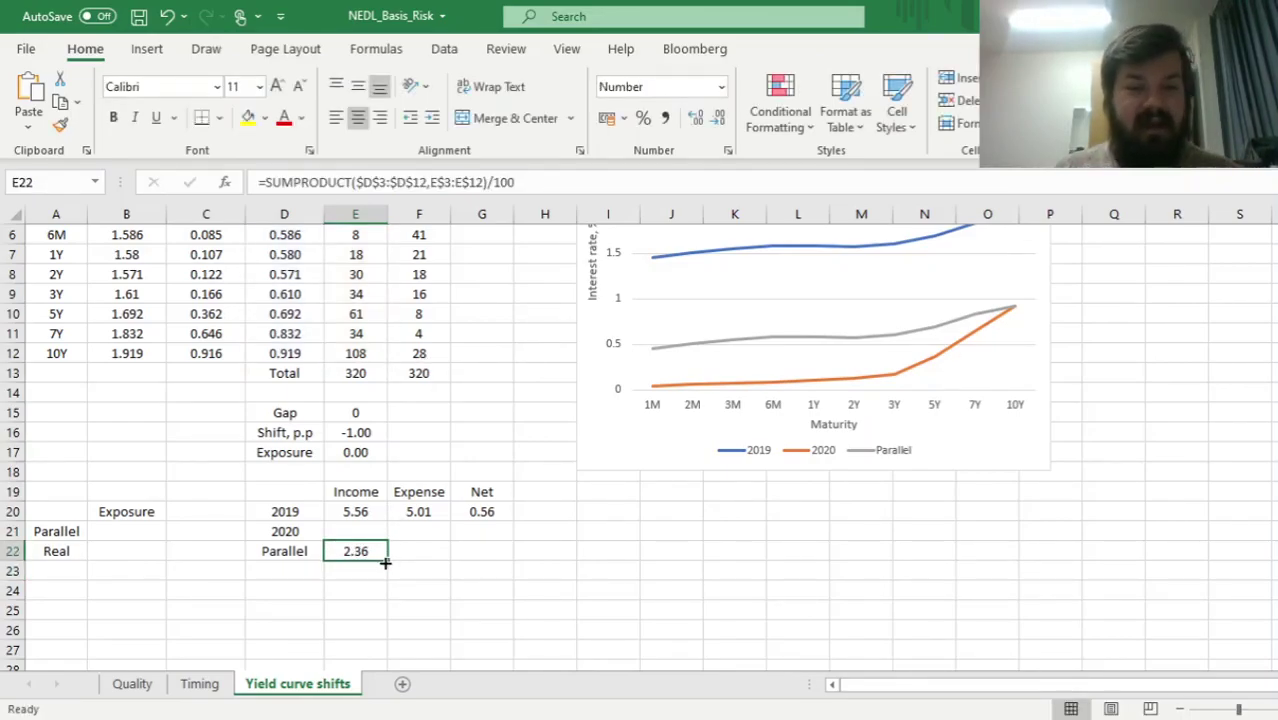
Compare the 2019 and parallel incomes, and copy the parallel income formula from E22 across to the expense cell F22.
click(356, 508)
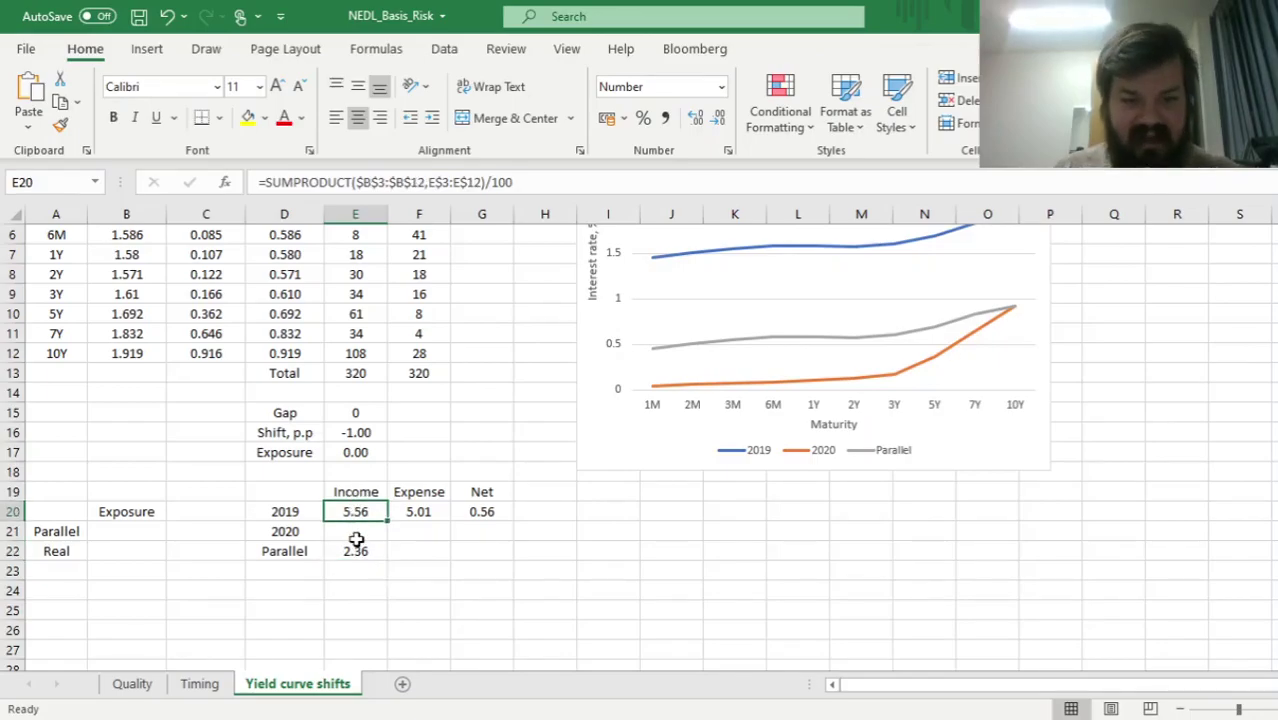
ctrl+click(356, 550)
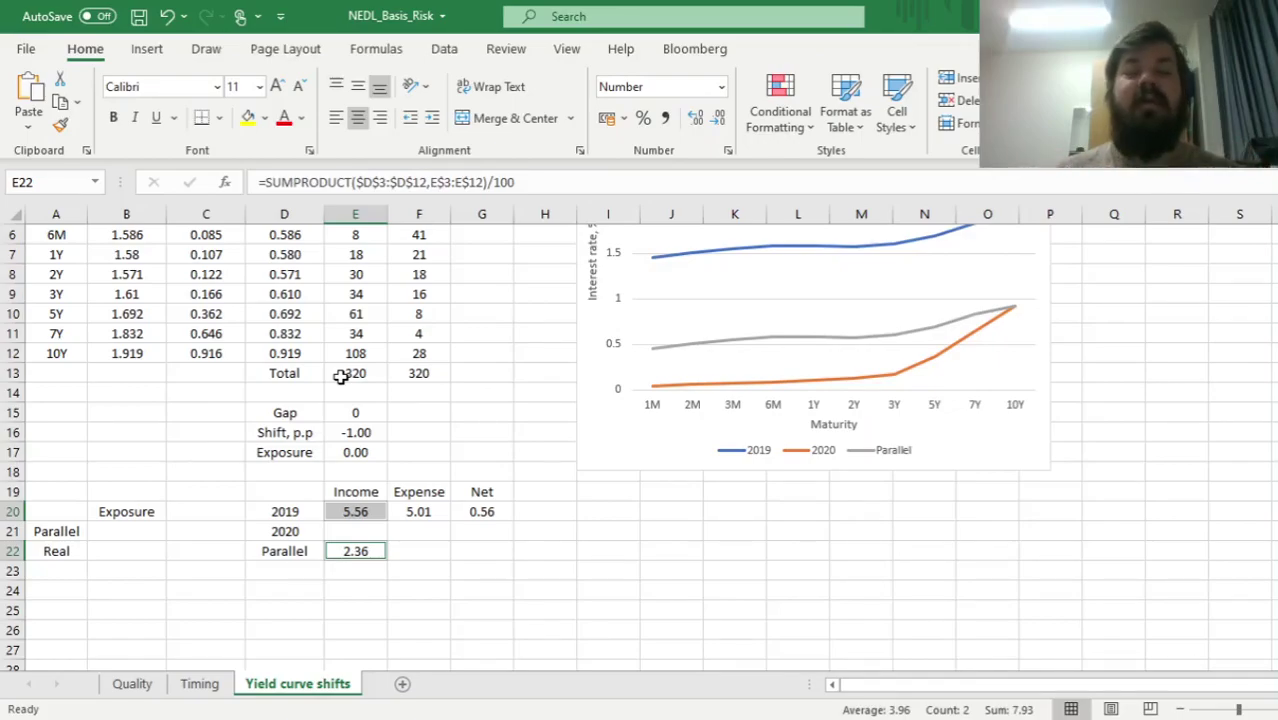
click(356, 551)
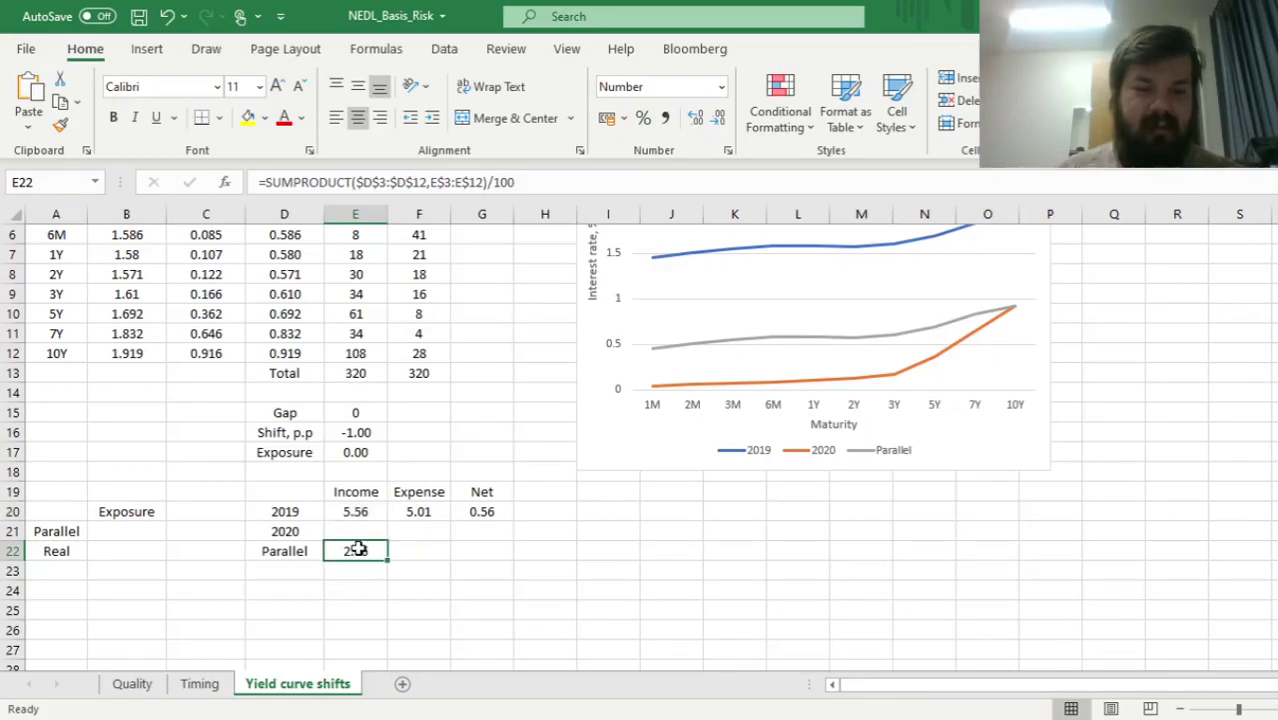
drag(386, 560, 445, 567)
click(445, 567)
key(Up)
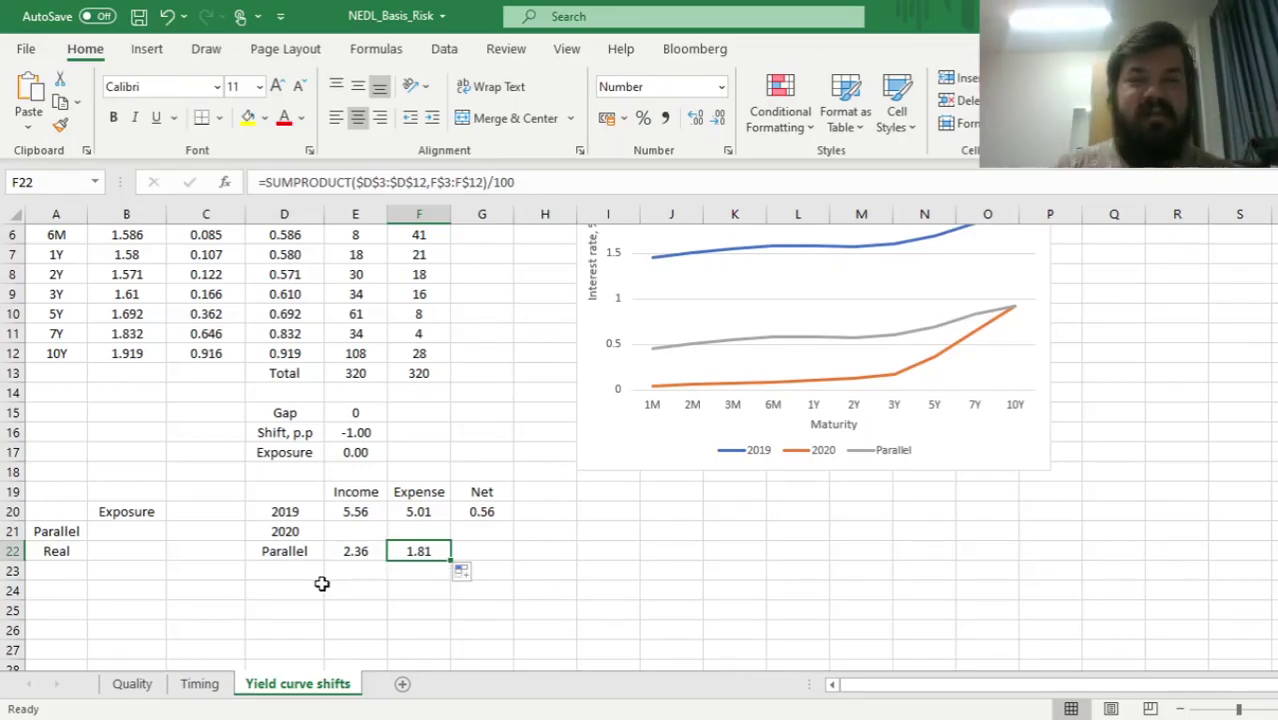
Copy the net income formula from G20 into the parallel scenario's net cell G22.
click(482, 511)
key(ctrl+c)
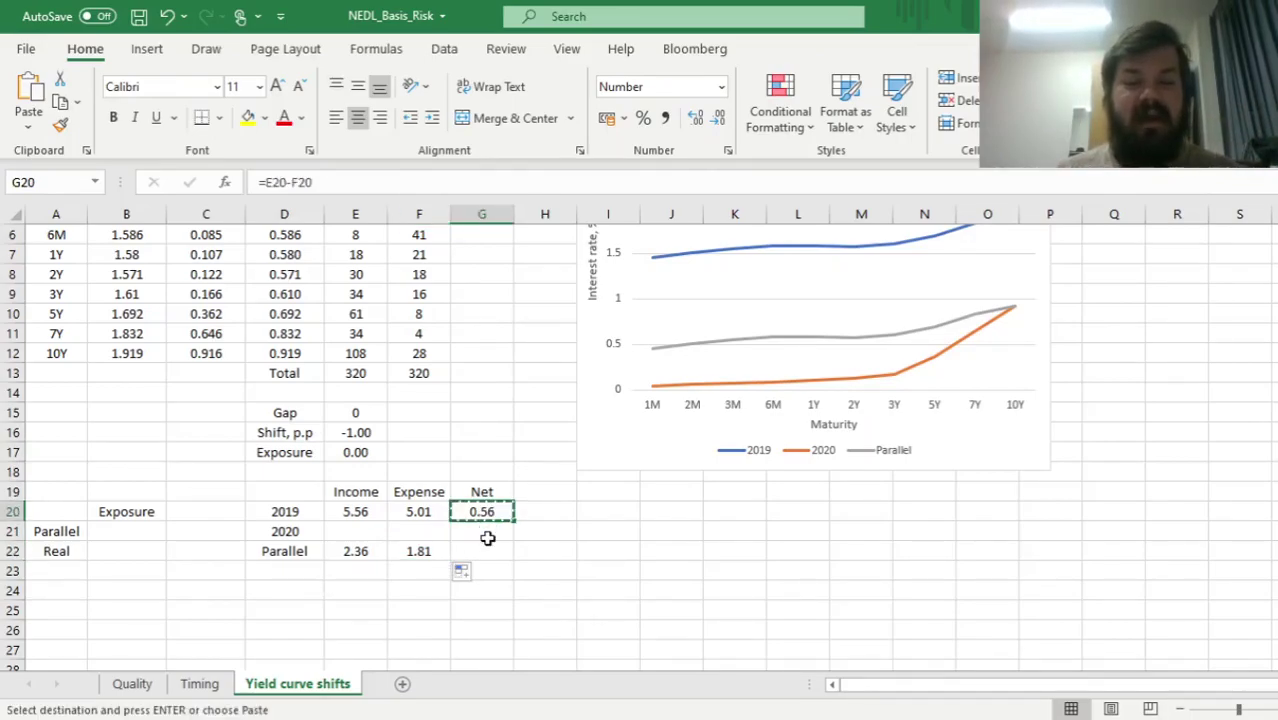
click(482, 551)
key(Return)
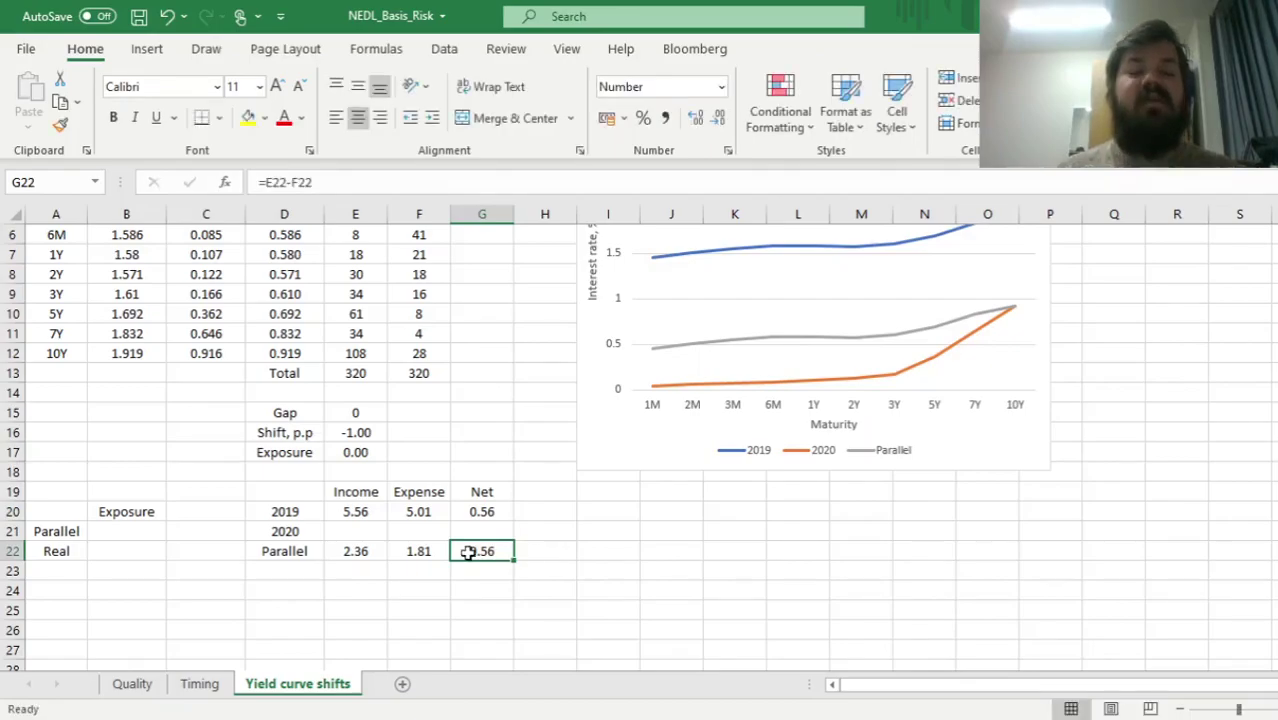
click(125, 552)
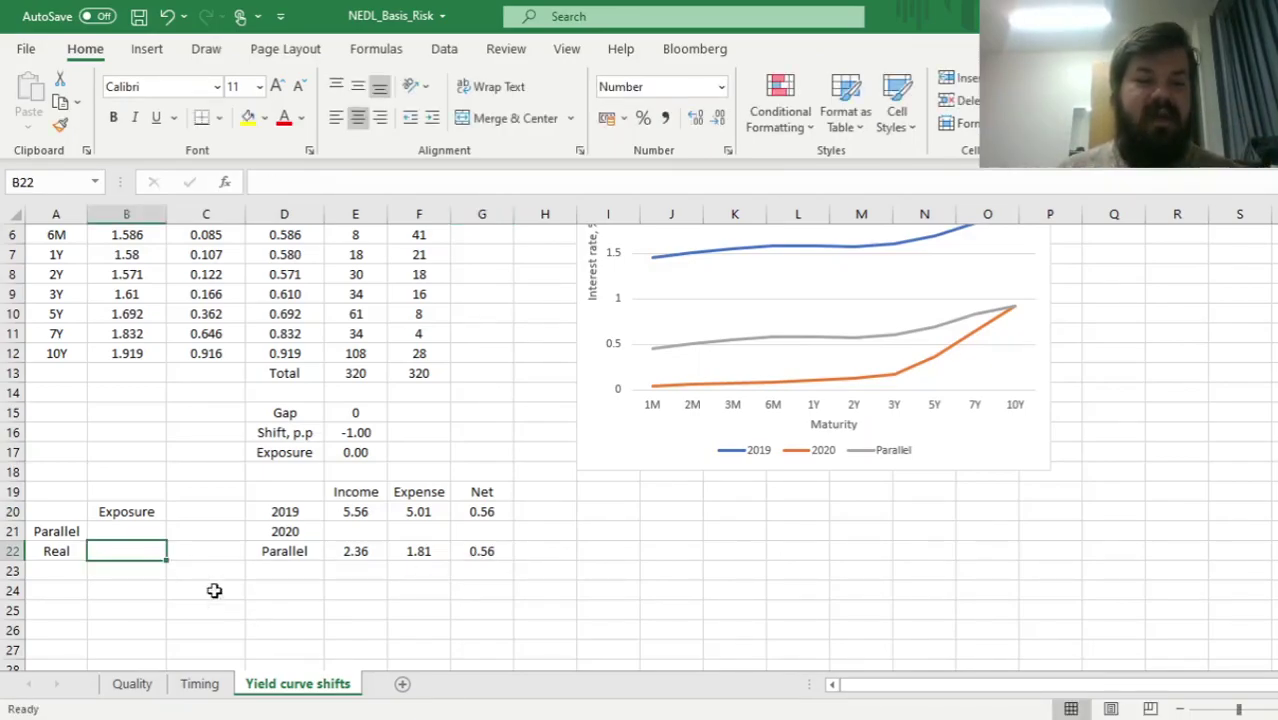
click(140, 514)
click(134, 531)
text(=)
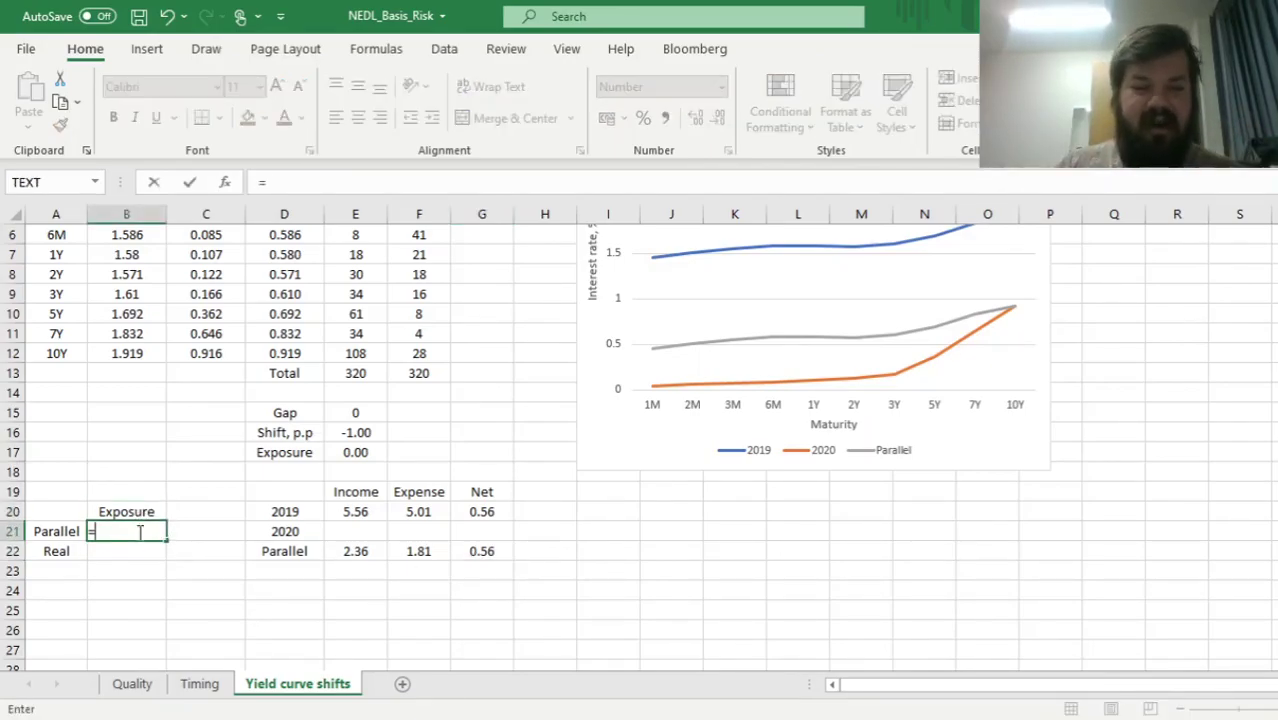
click(495, 551)
text(-)
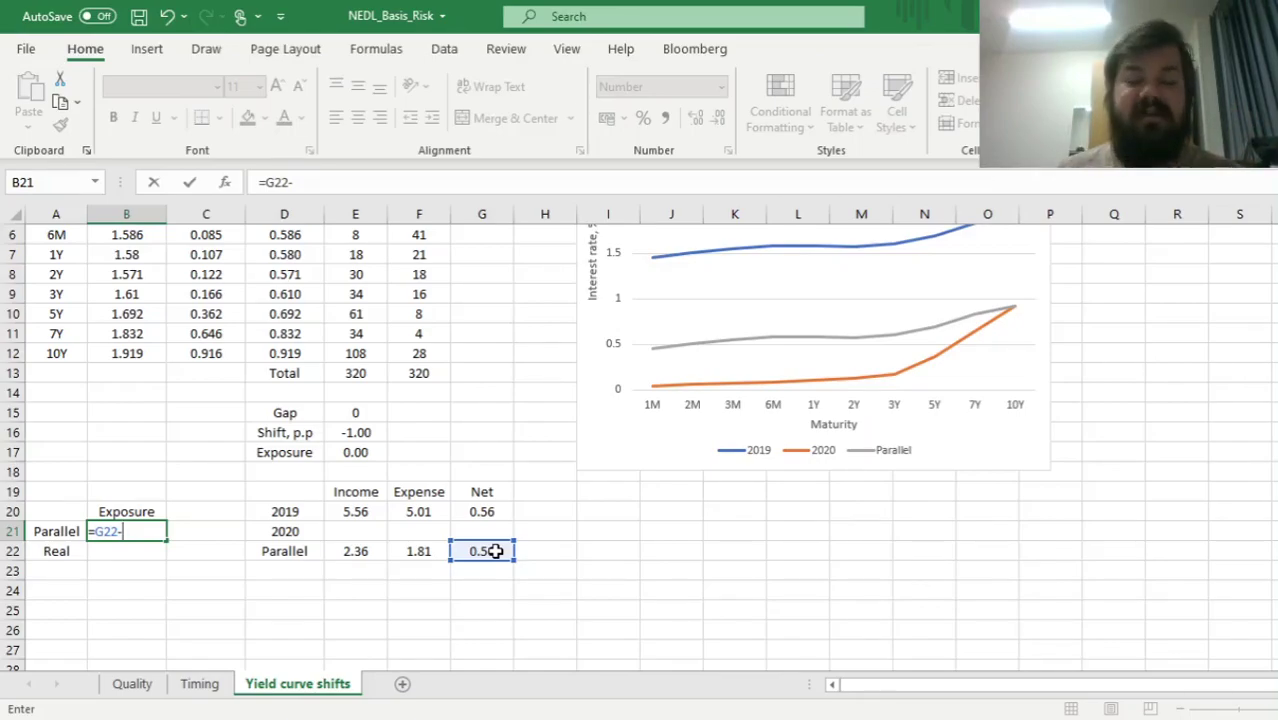
key(Escape)
Calculate the parallel exposure in B21 as the parallel net income G22 minus the 2019 net income G20.
text(=)
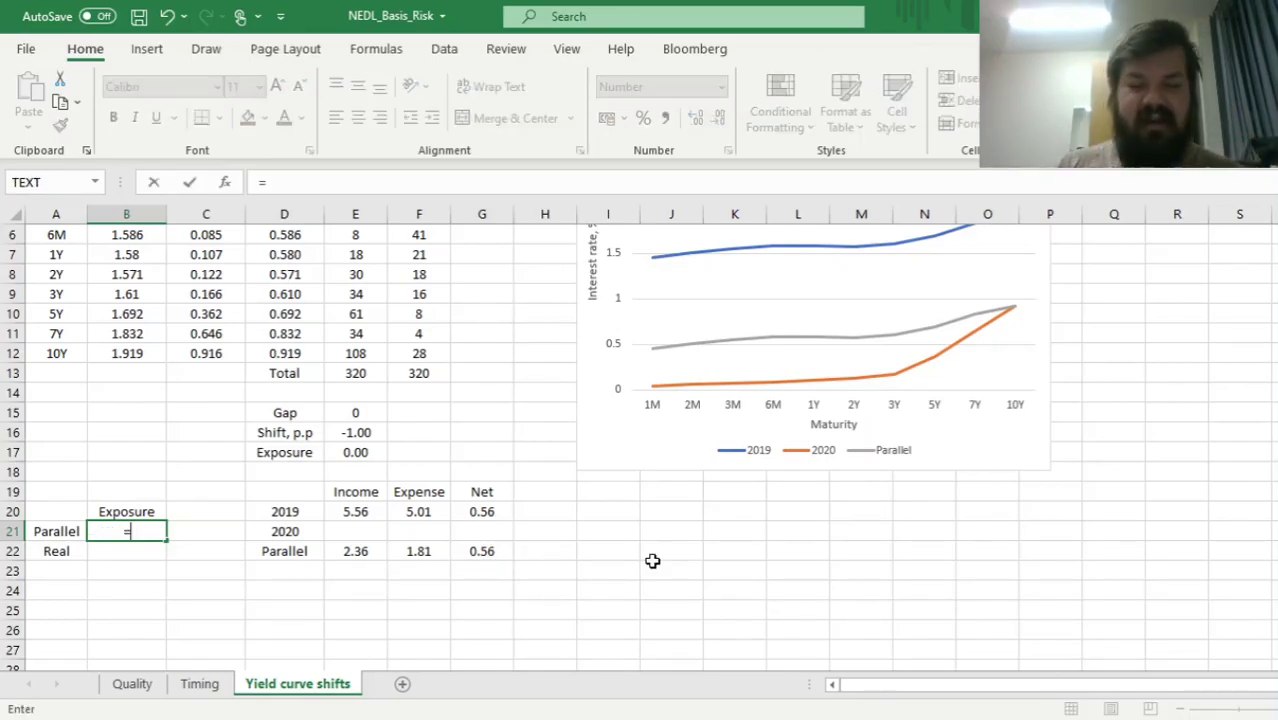
click(484, 551)
text(-)
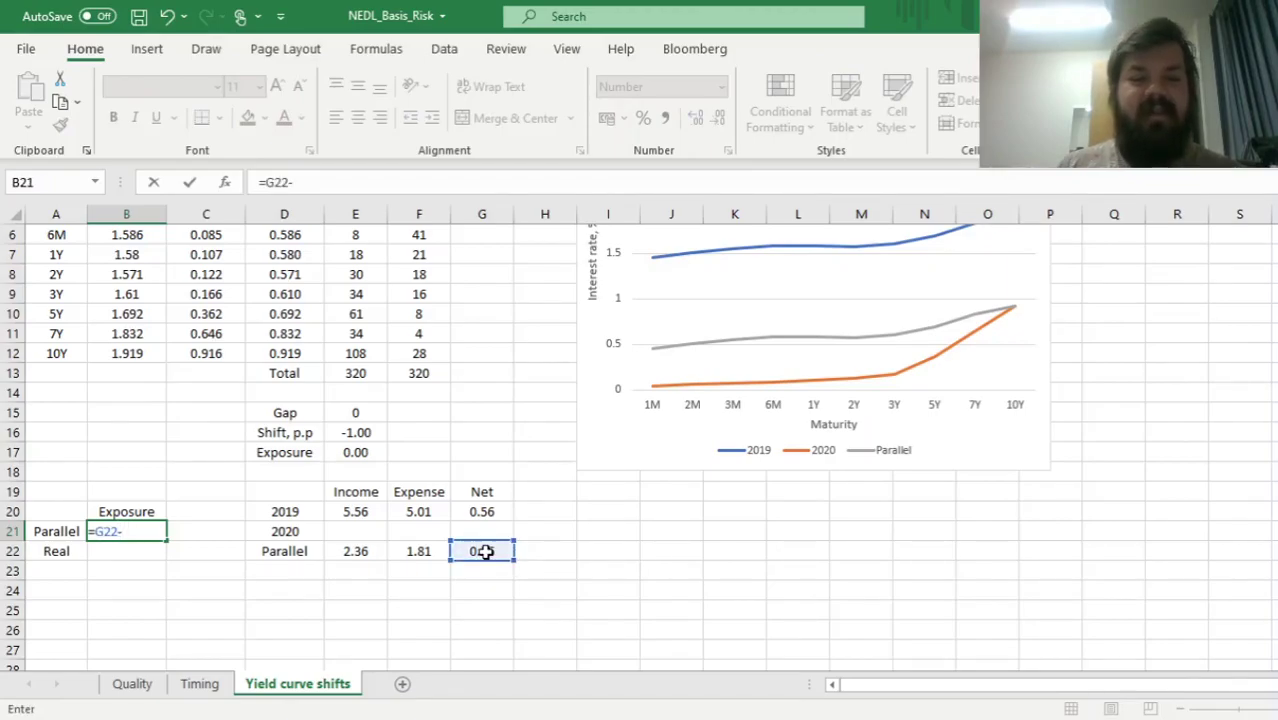
click(474, 510)
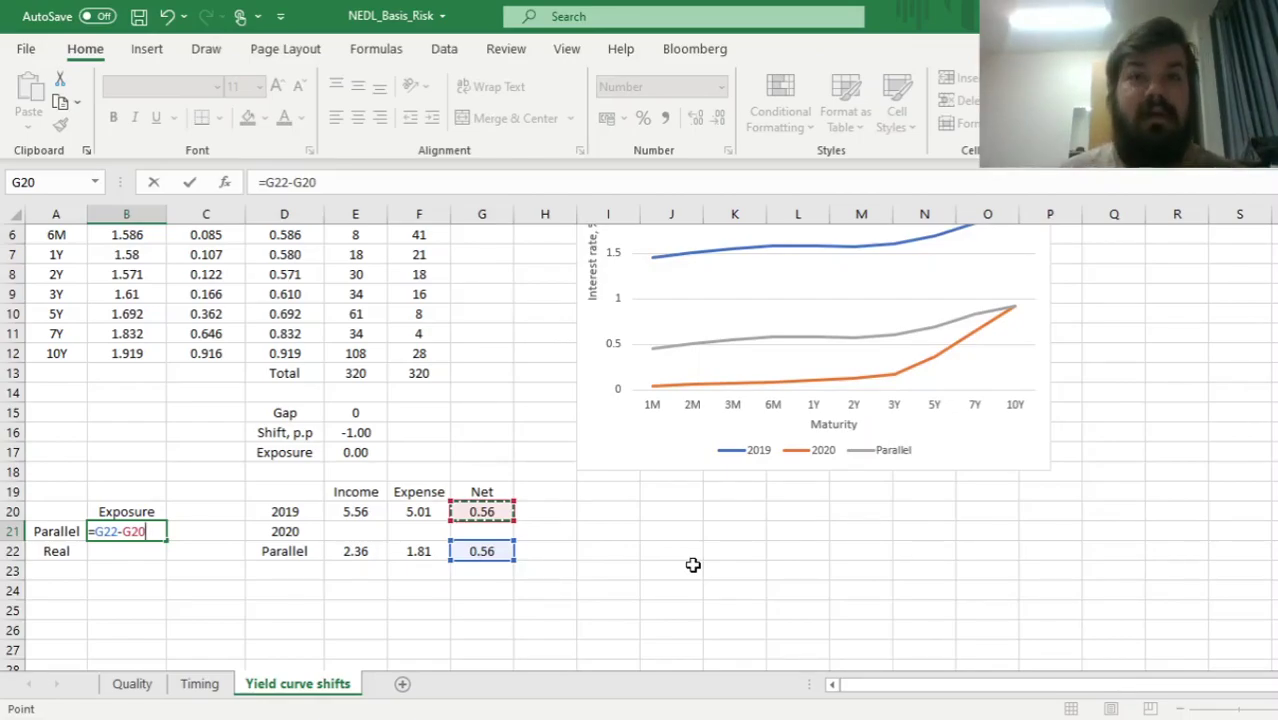
key(Return)
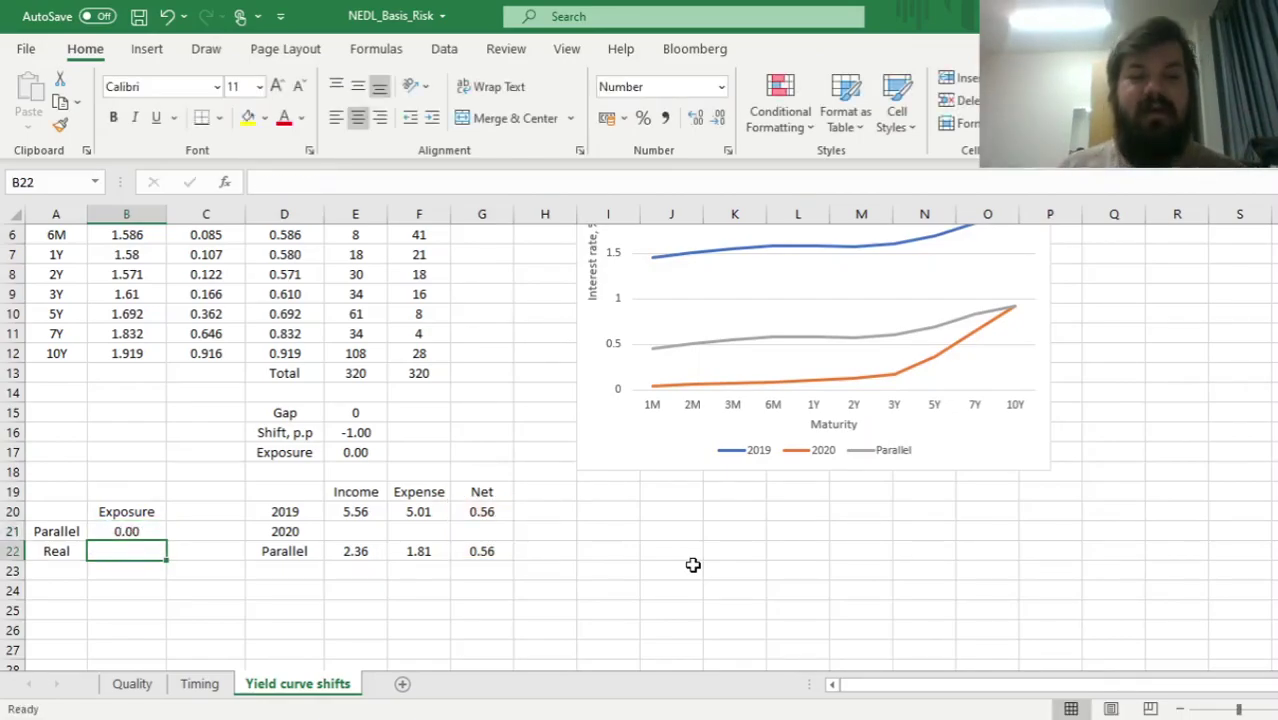
Compare the parallel exposure in B21 with the gap-based exposure in E17 and the gap and shift behind it.
key(Up)
ctrl+click(334, 449)
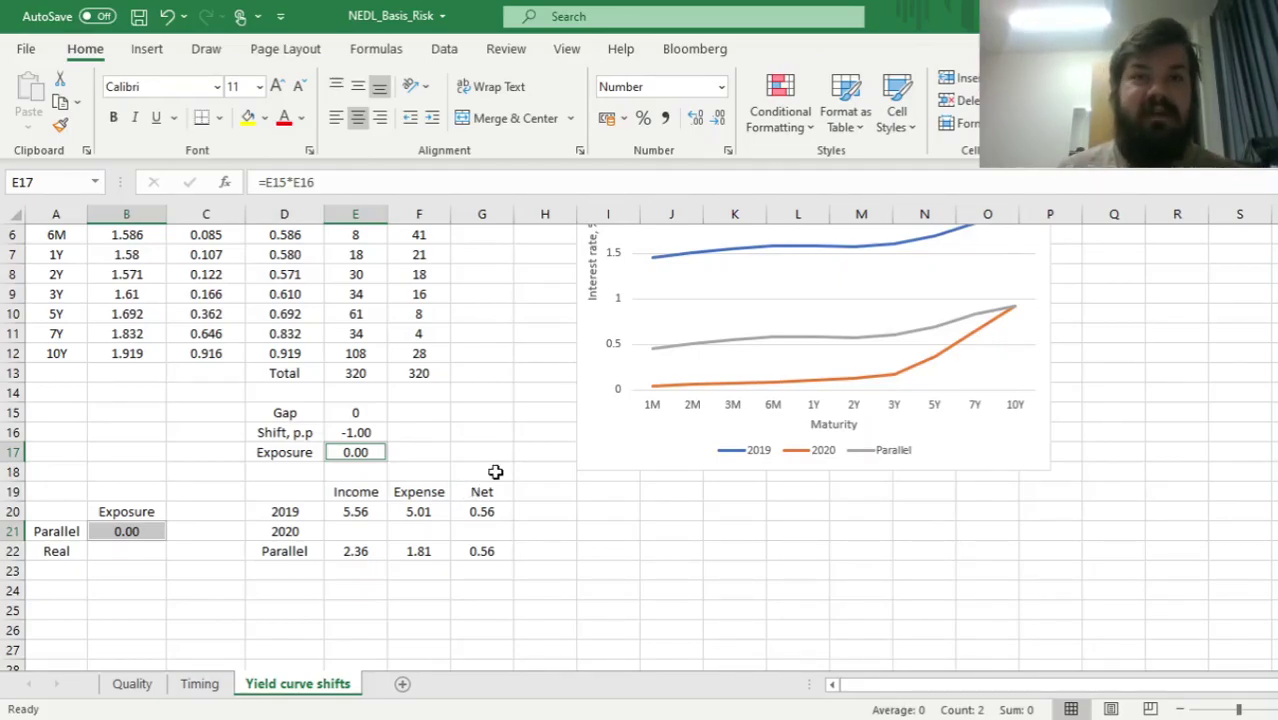
click(364, 454)
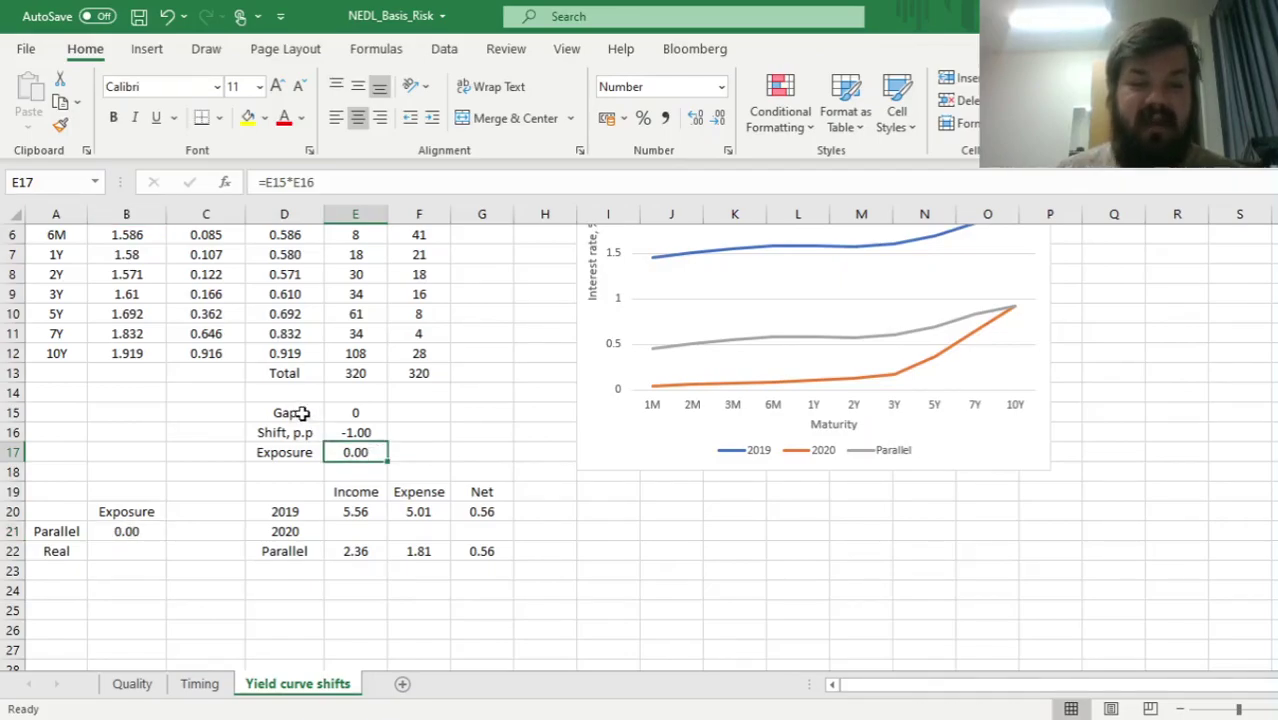
drag(302, 413, 362, 448)
click(362, 450)
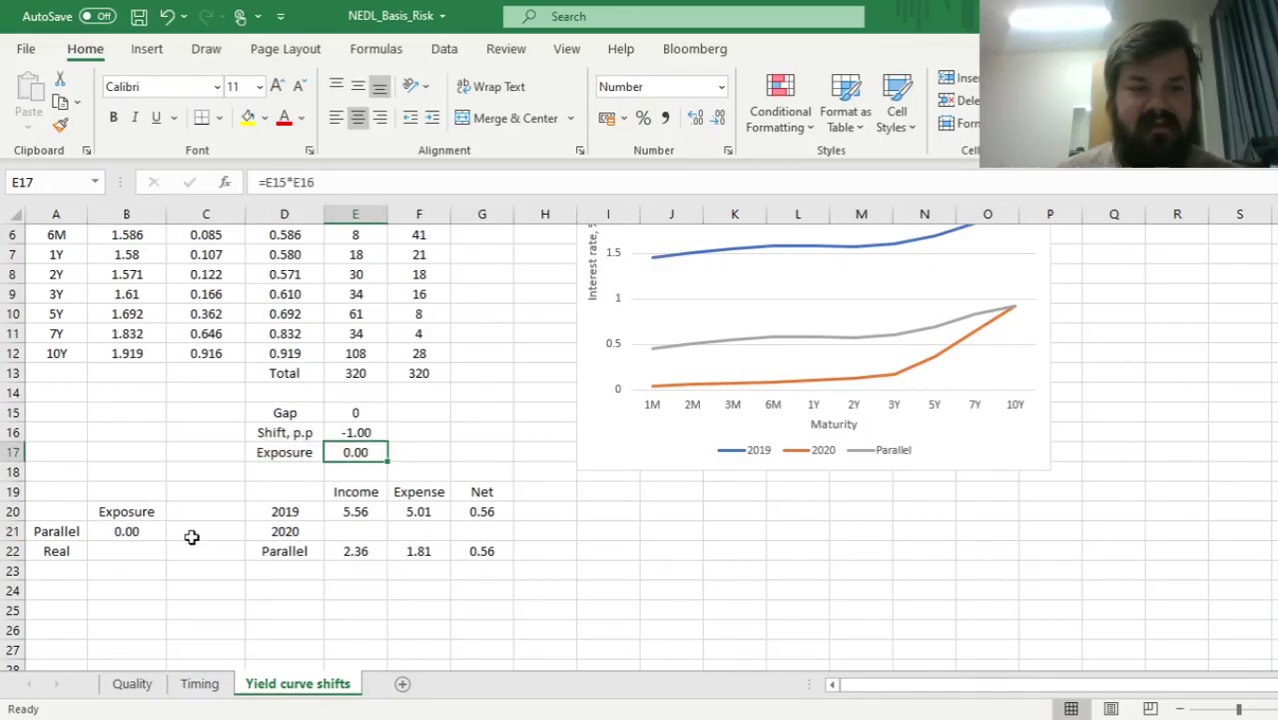
click(119, 549)
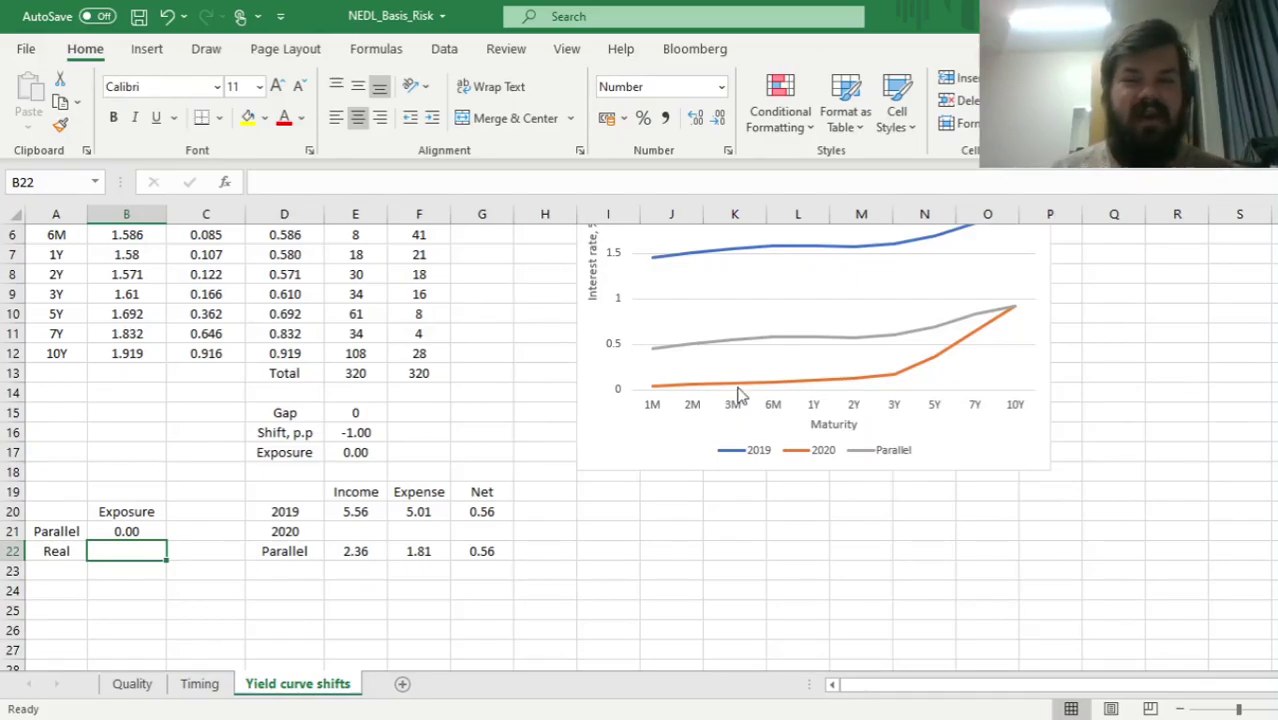
click(520, 412)
key(ctrl+Up)
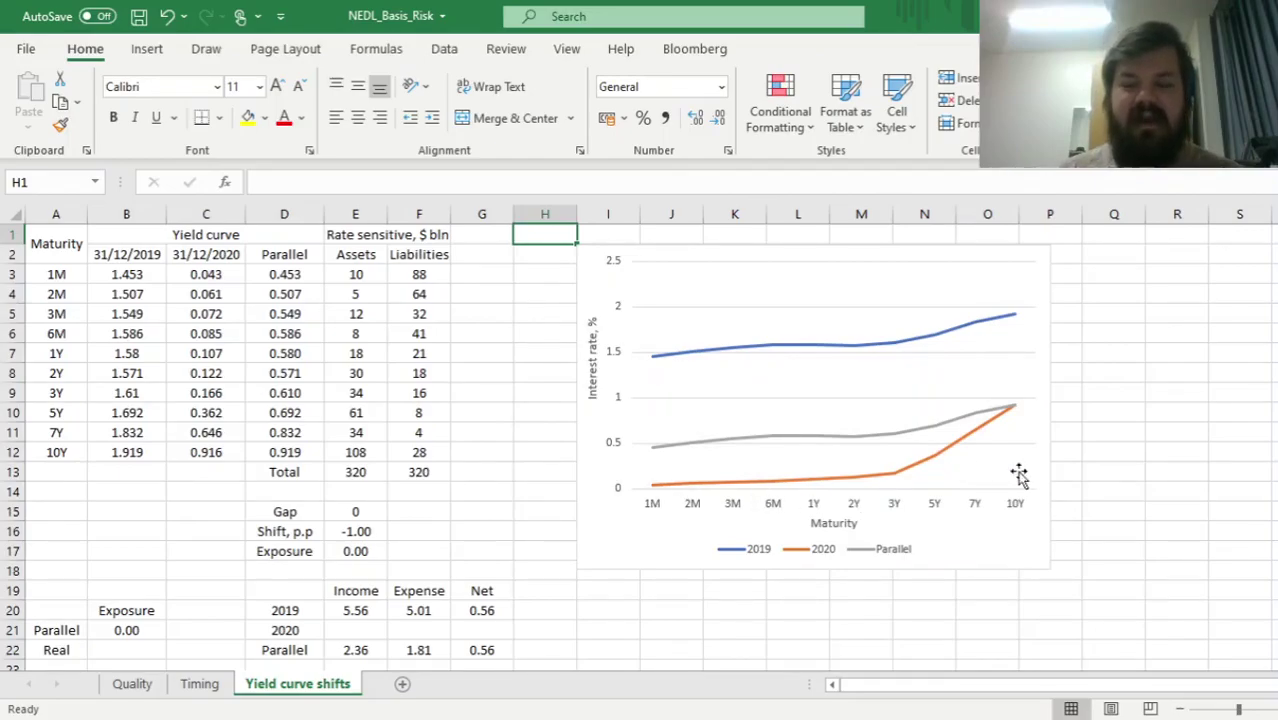
click(204, 511)
click(478, 527)
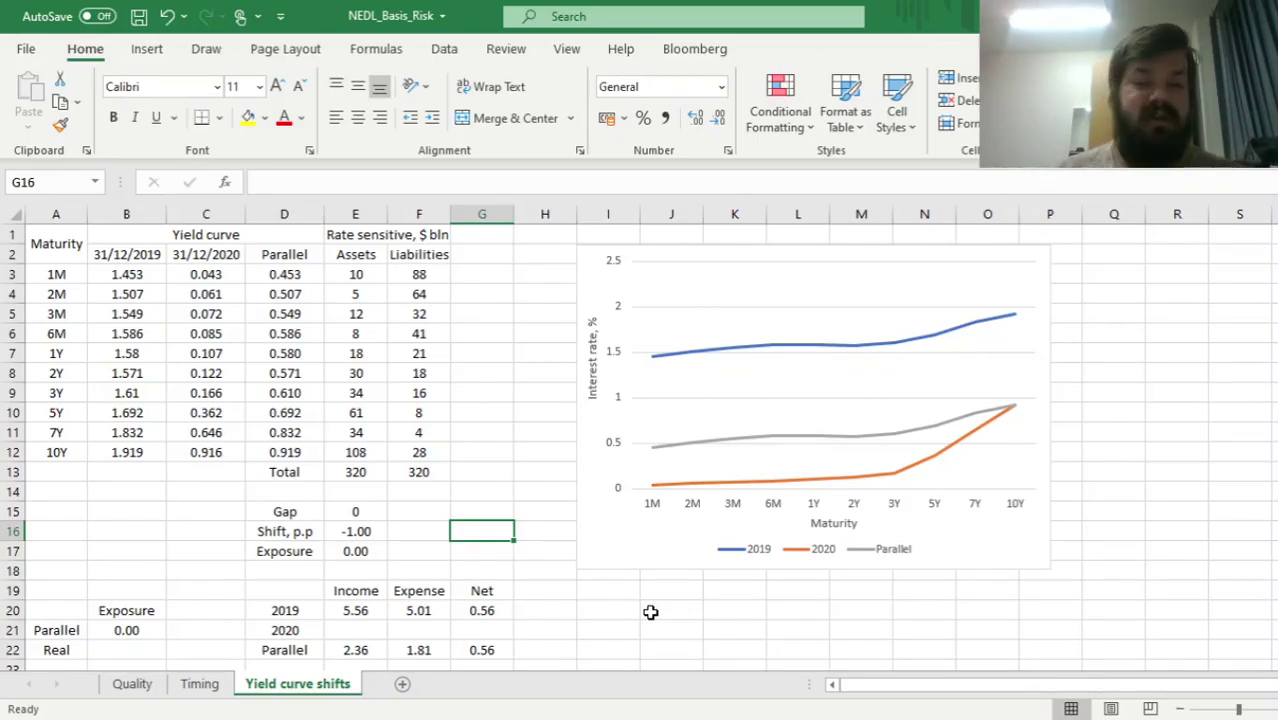
Copy the text of the 2019 income formula from E20 into the 2020 income cell E21.
click(350, 610)
click(545, 174)
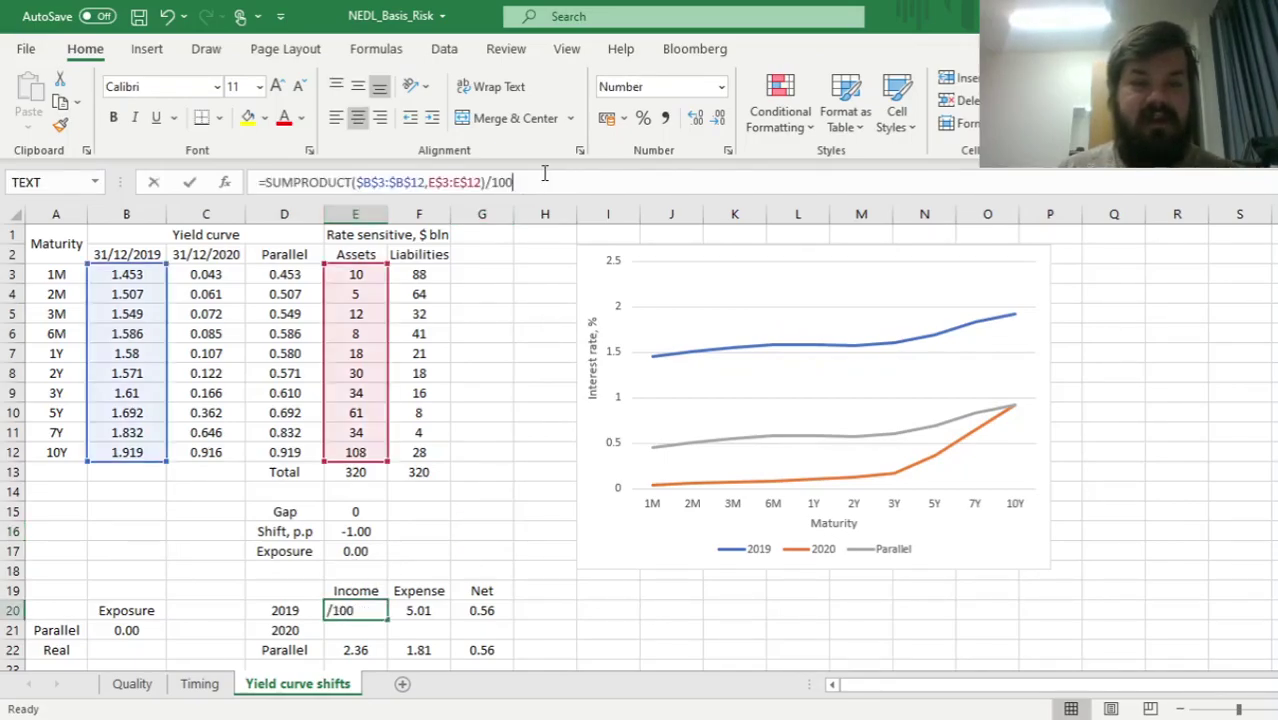
key(ctrl+Return)
click(343, 630)
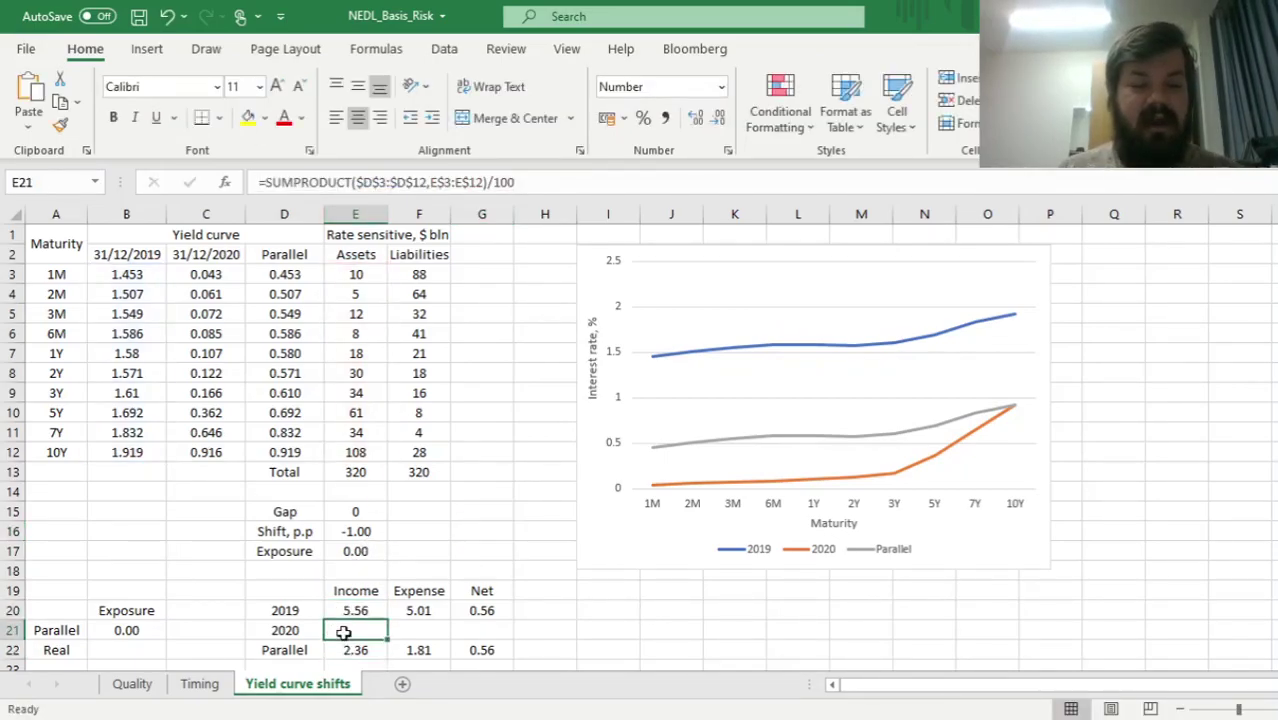
key(ctrl+apostrophe)
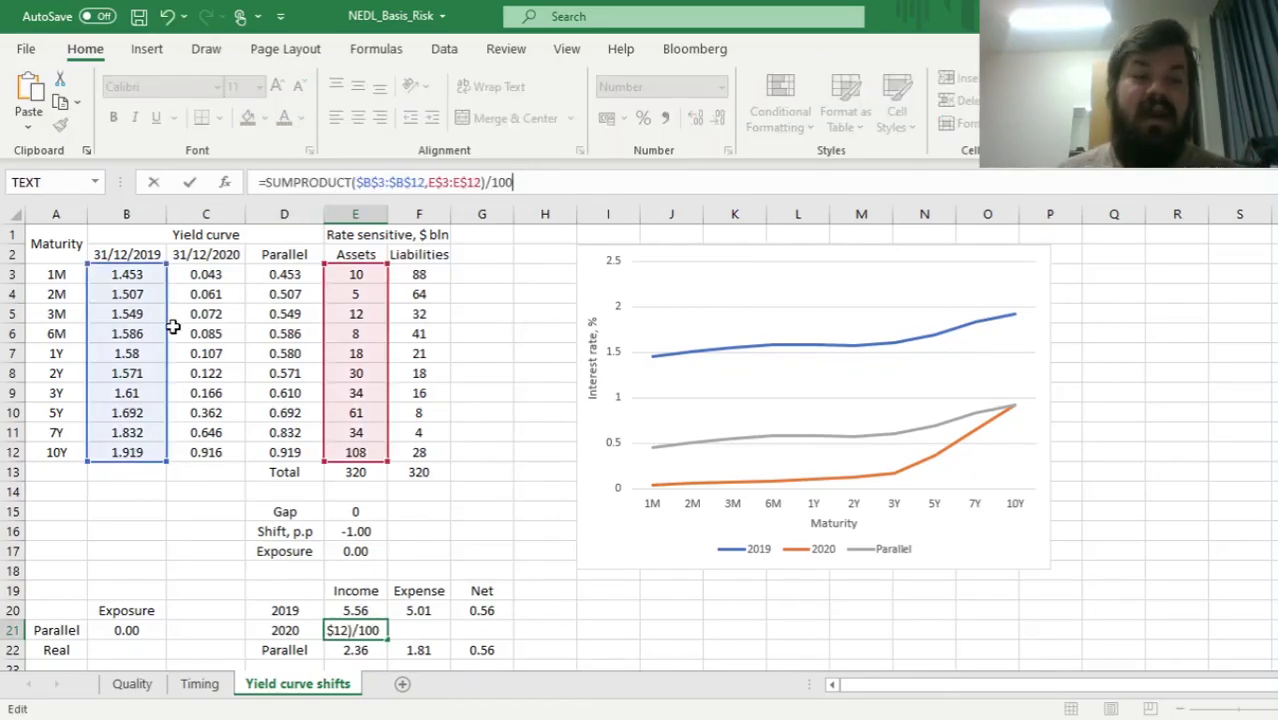
Repoint the rates range of the 2020 income formula in E21 to $C$3:$C$12 and review it against the parallel formula.
drag(173, 327, 207, 327)
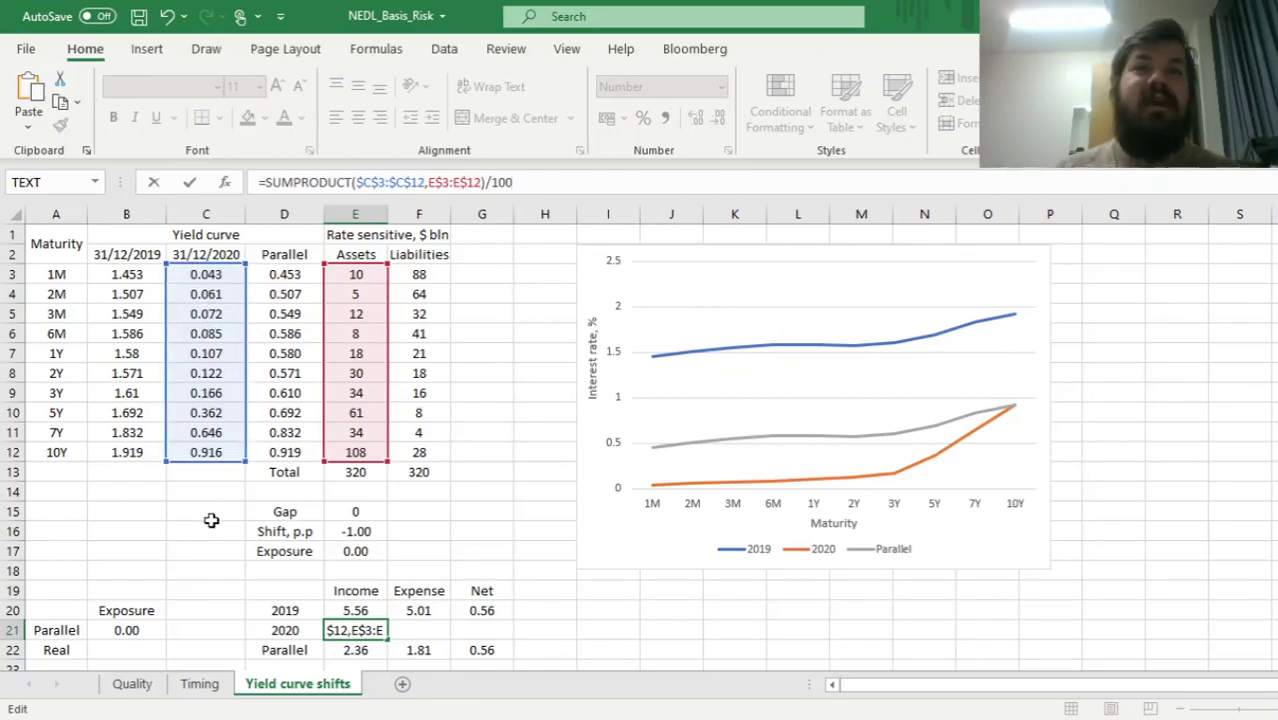
key(Return)
key(Down)
key(Down)
key(Up)
key(Up)
key(Up)
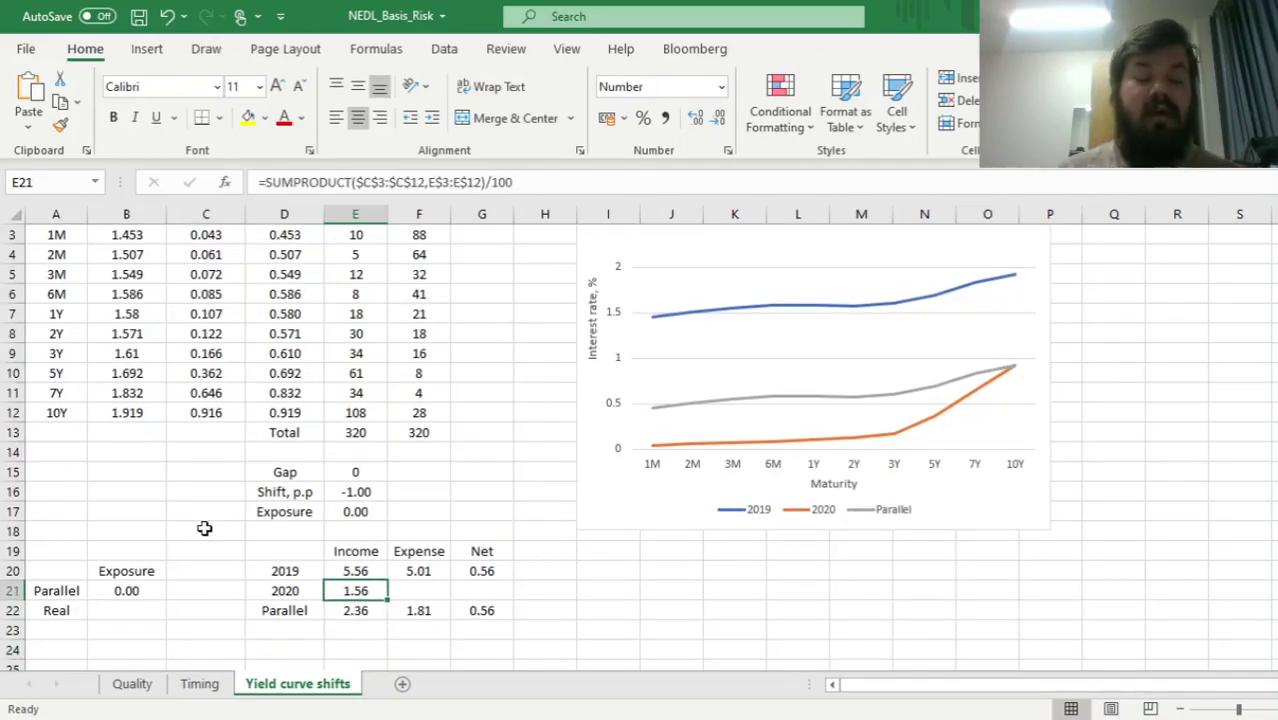
key(Down)
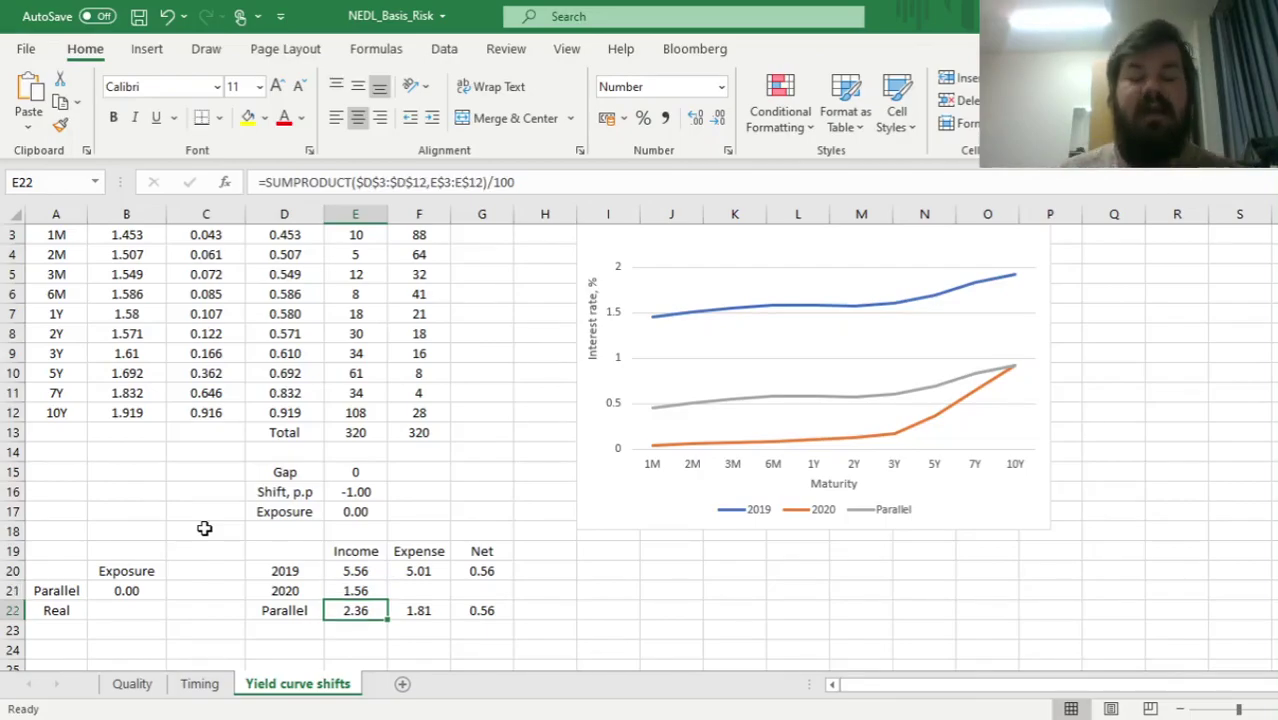
Fill the 2020 income formula from E21 across to the 2020 expense cell F21.
key(Up)
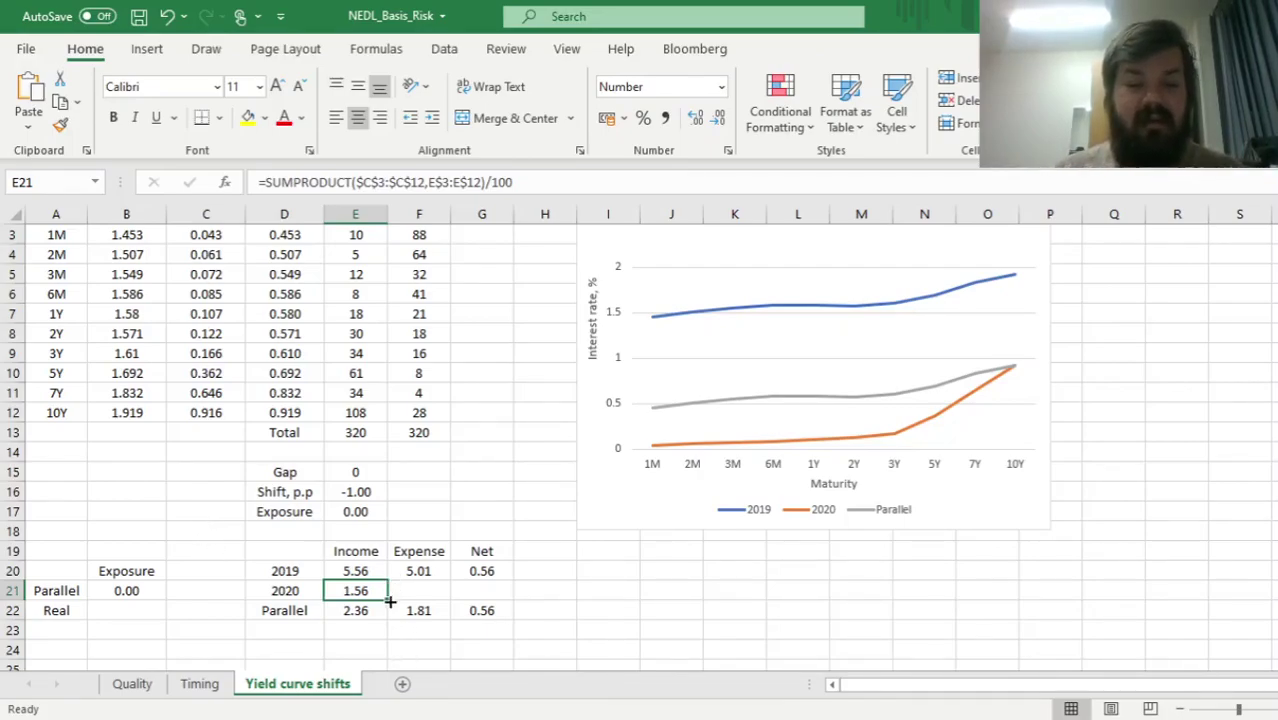
drag(389, 601, 432, 596)
click(622, 574)
key(Left)
key(Left)
key(Left)
key(Down)
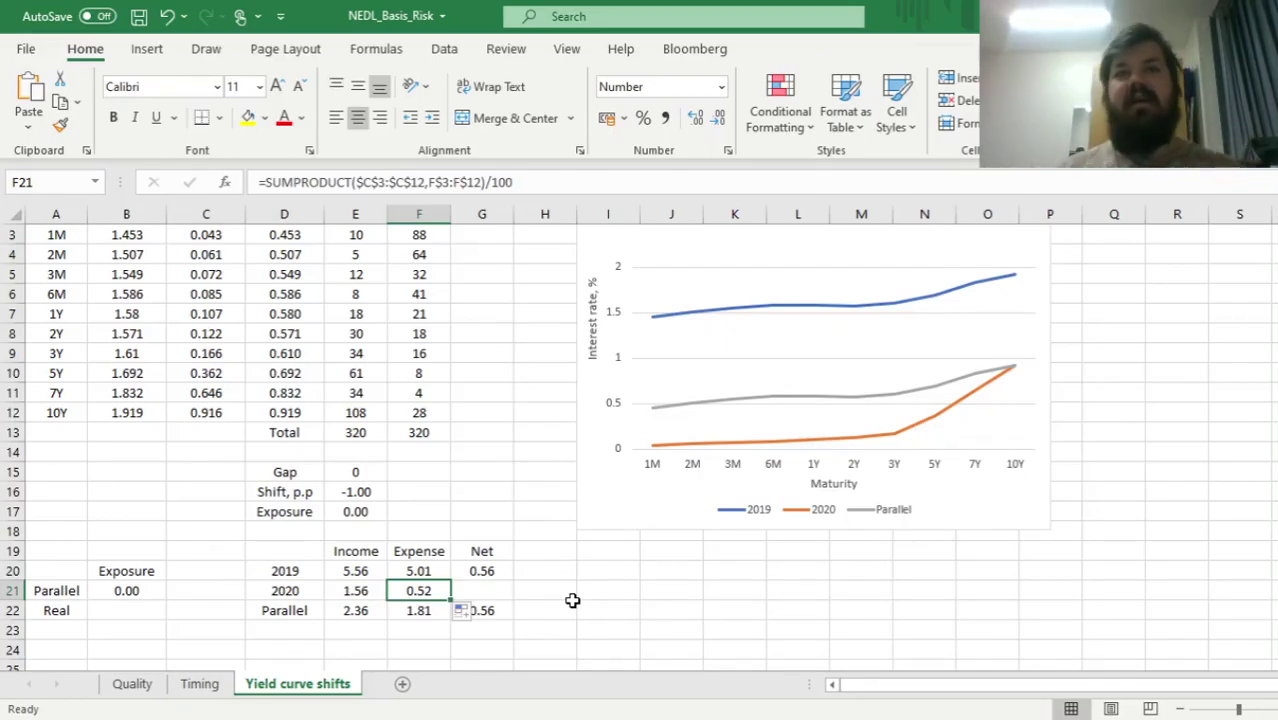
Copy the 2019 net income formula from G20 into the 2020 net income cell G21.
click(482, 570)
key(ctrl+c)
click(488, 588)
key(ctrl+v)
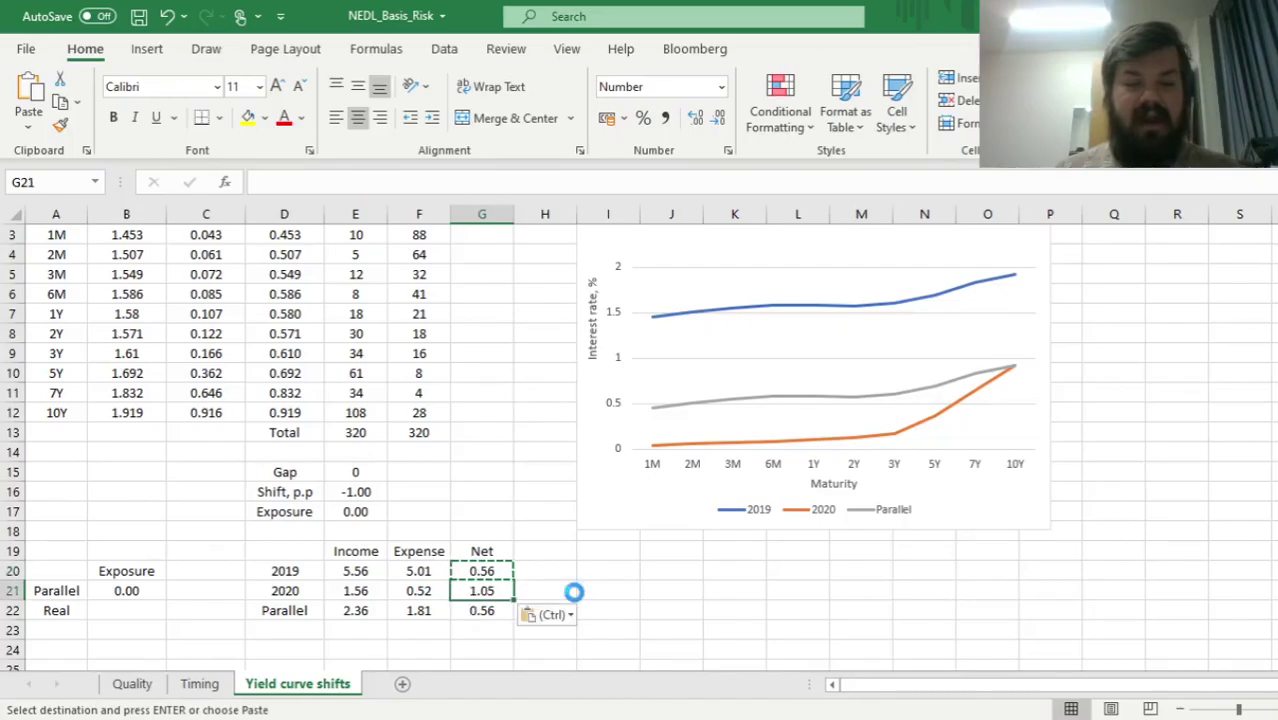
key(Escape)
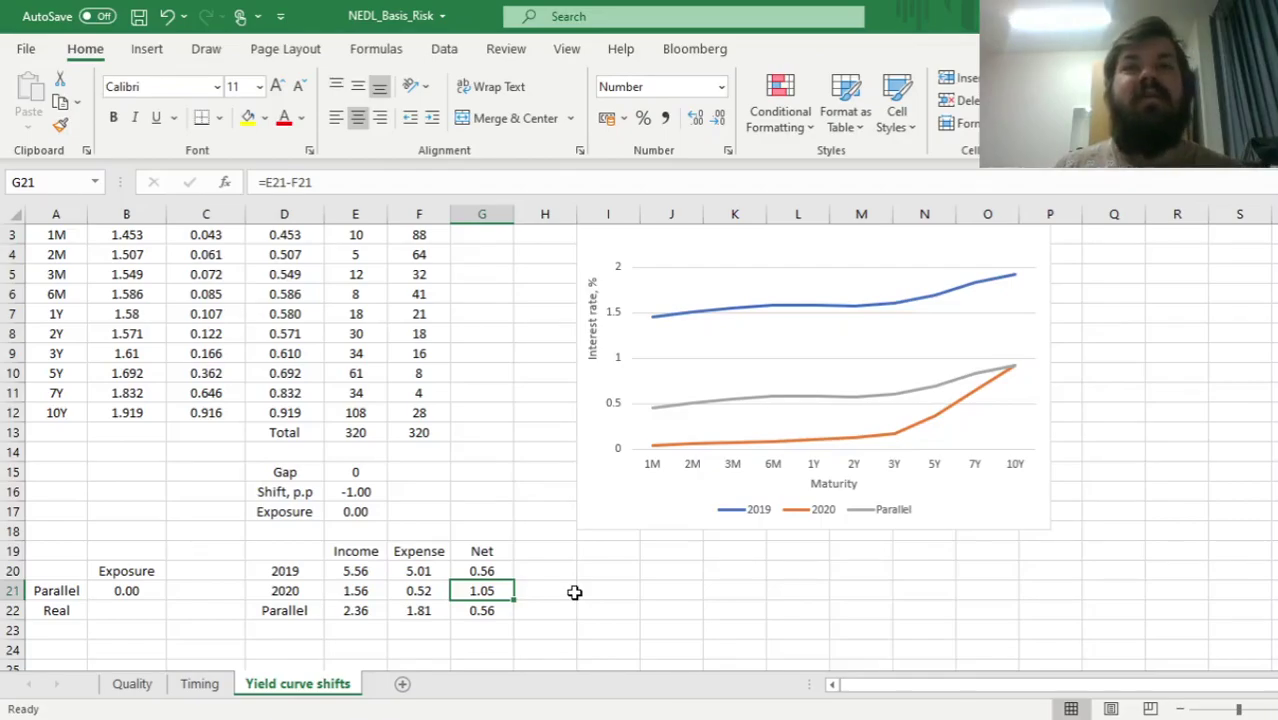
Calculate the real exposure in B22 as the 2020 net income G21 minus the 2019 net income G20.
key(Up)
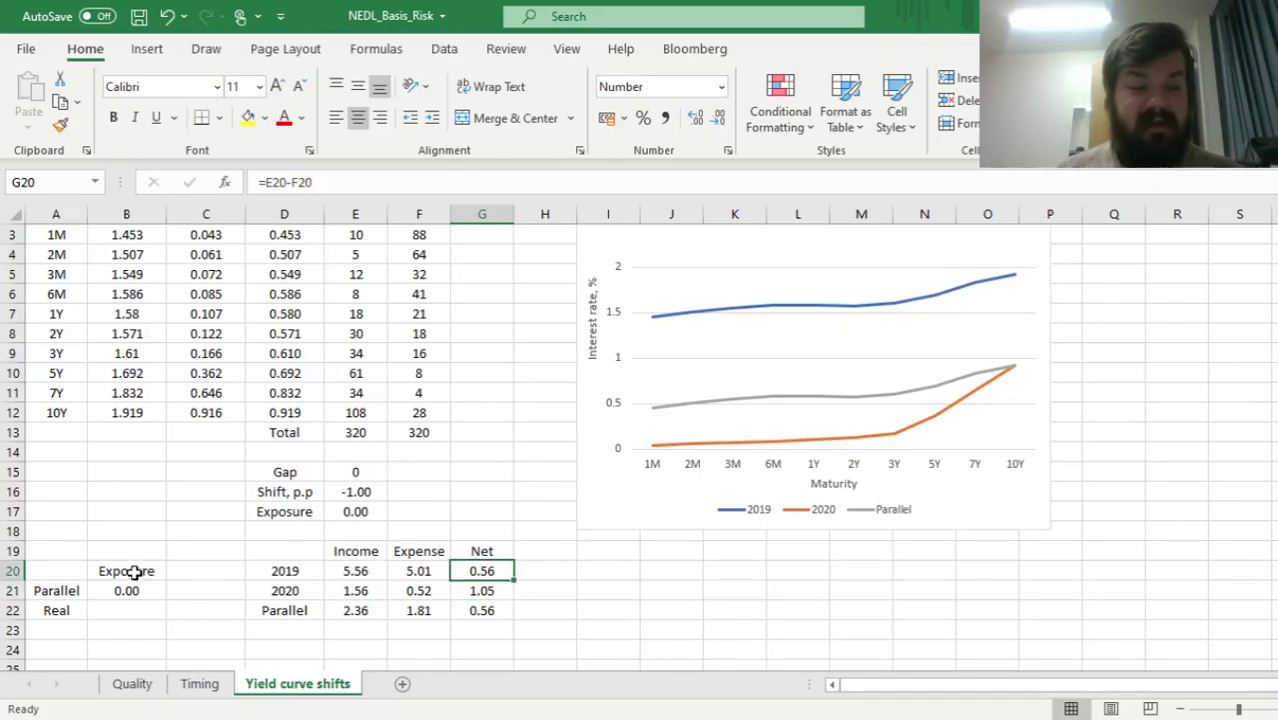
click(134, 614)
text(=)
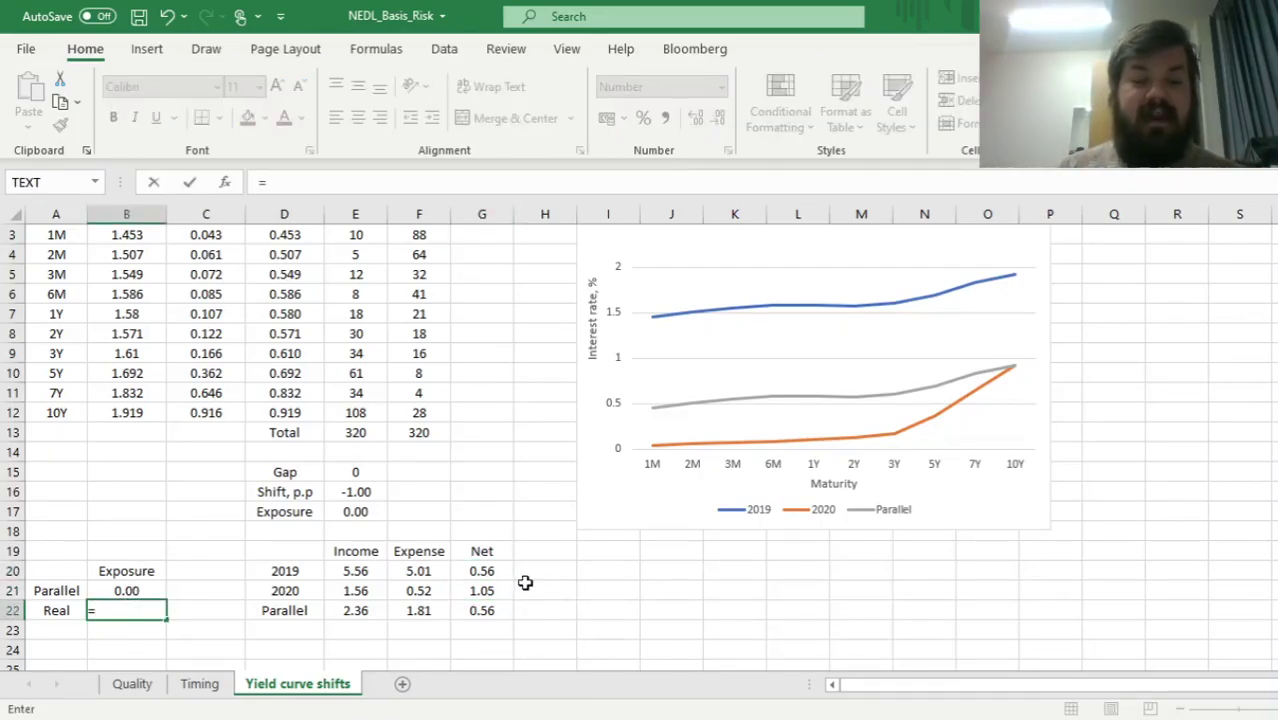
click(490, 590)
text(-)
click(481, 570)
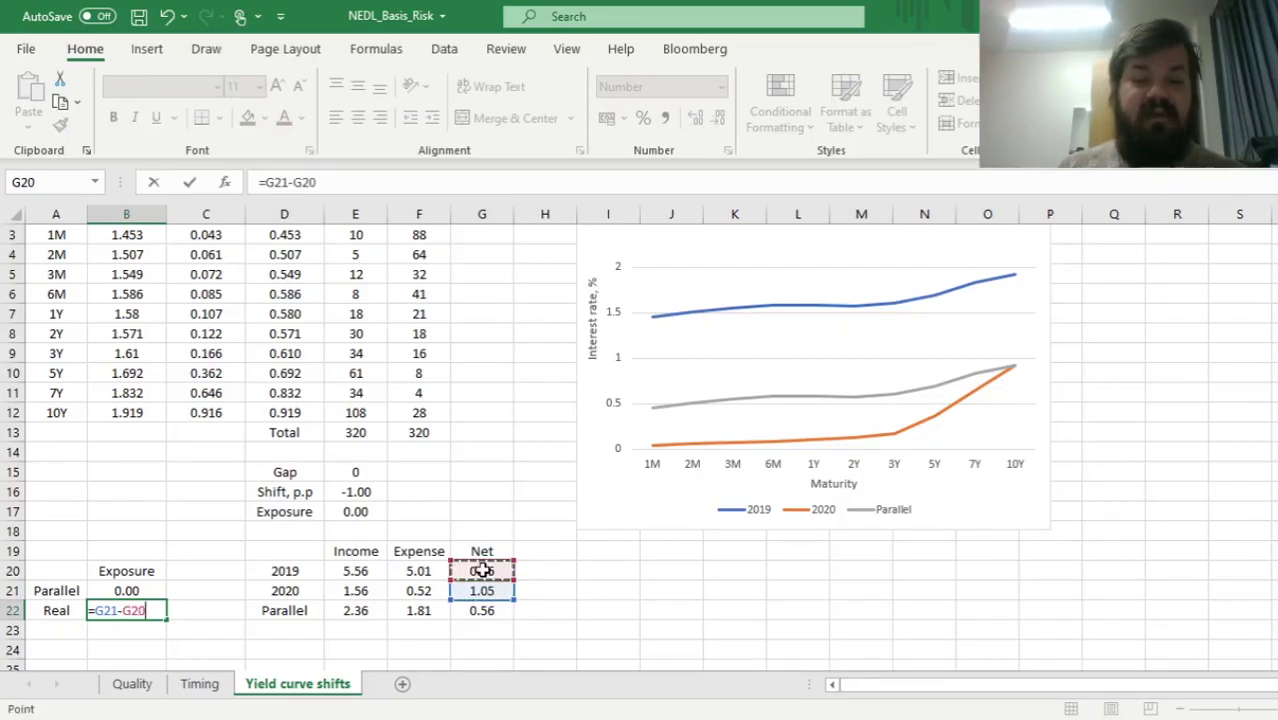
key(Return)
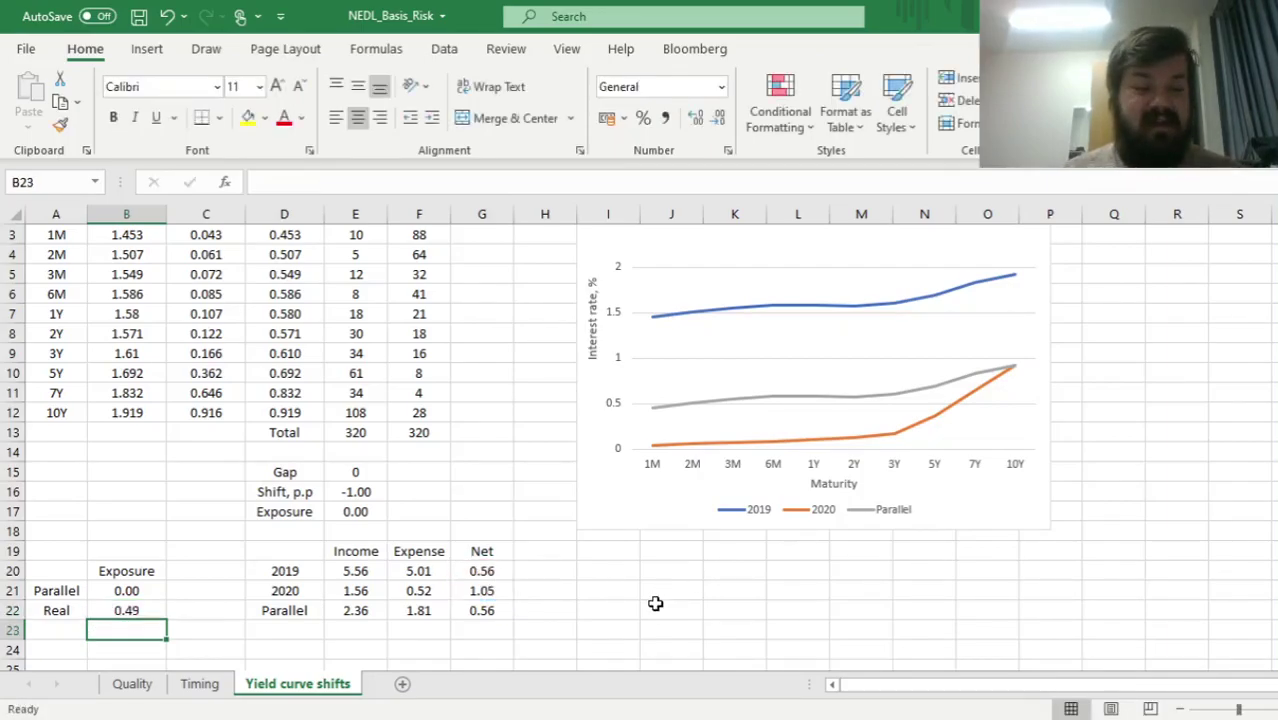
key(Up)
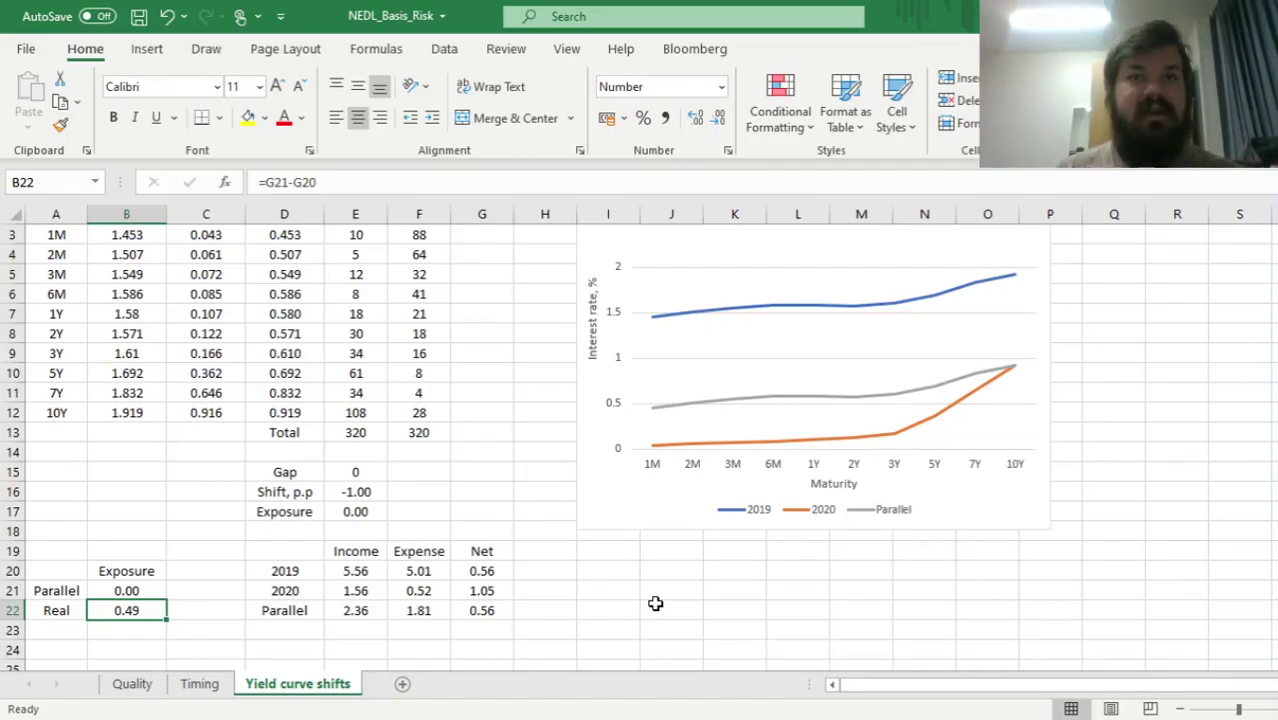
Review the liabilities in column F across all maturities from 1M to 10Y.
click(418, 476)
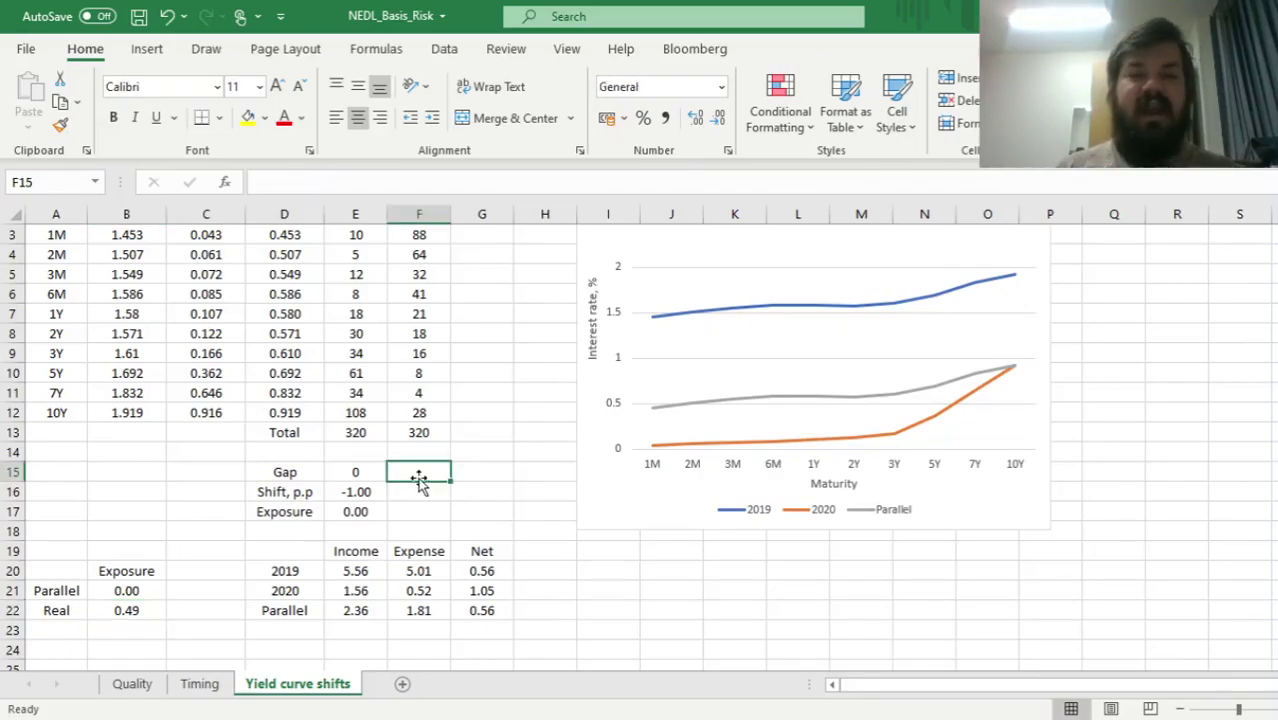
key(Up)
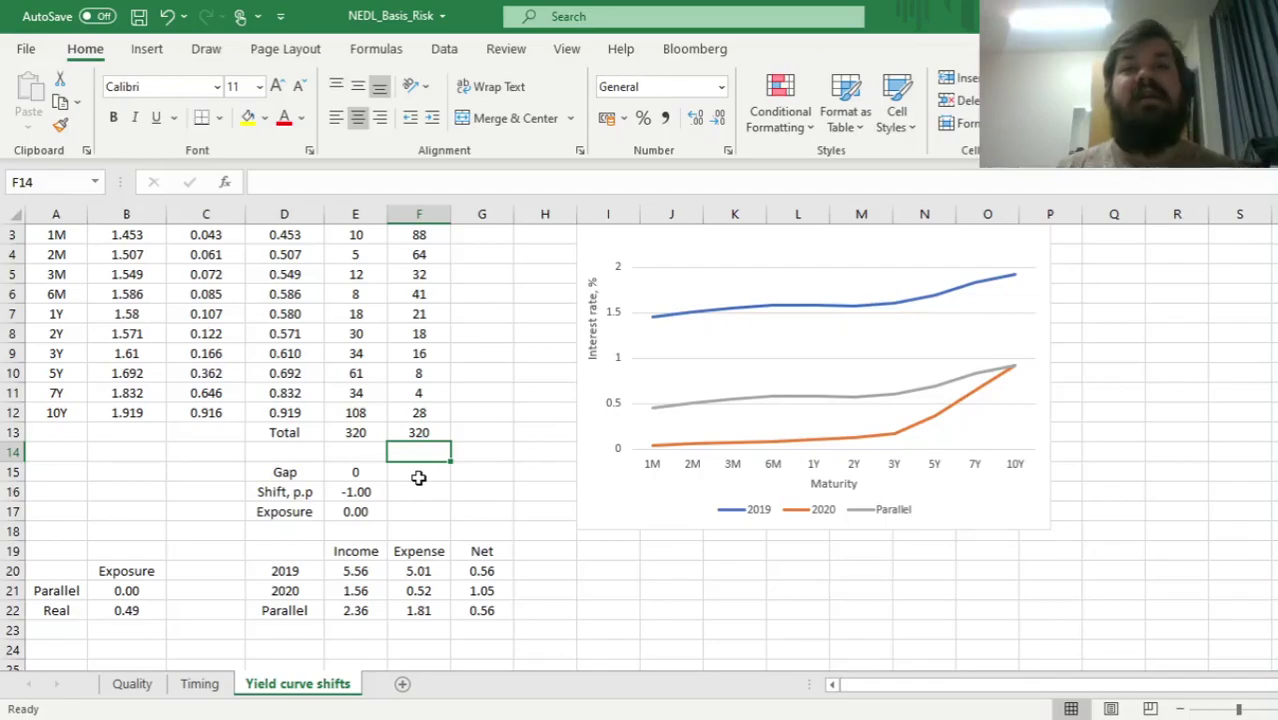
key(Up)
key(Up)
key(Up)
key(Up)
key(Up)
key(Up)
key(Up)
key(Up)
key(Up)
key(Up)
key(Up)
key(Up)
key(Down)
key(Down)
key(Down)
key(Down)
key(Down)
key(Down)
key(Down)
key(Down)
key(Down)
key(Down)
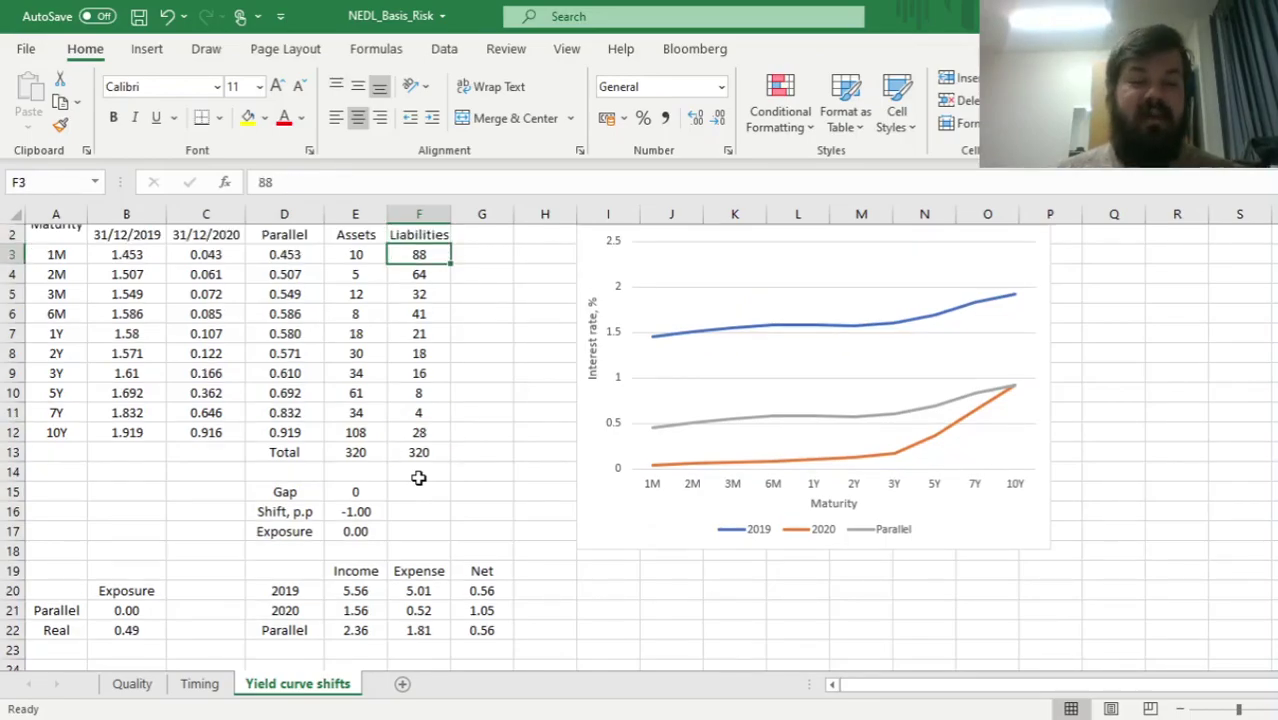
Set the 10Y liabilities in F12 to 56.
key(Up)
key(Down)
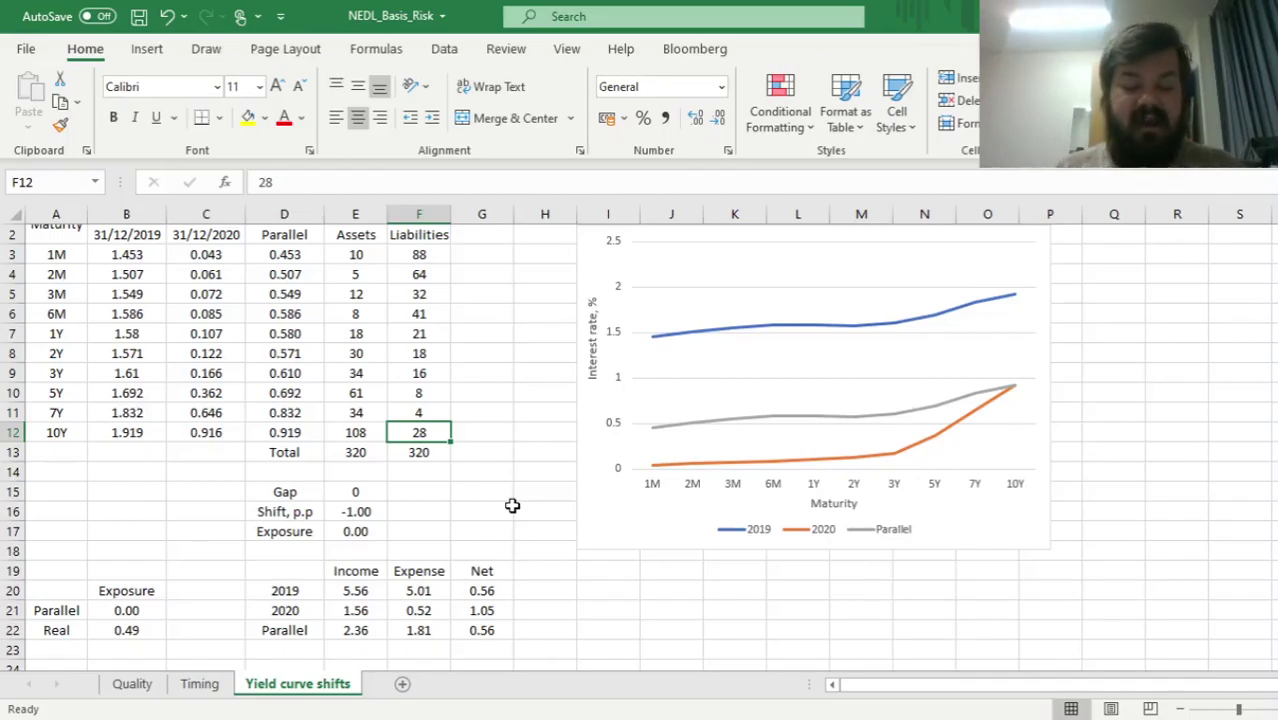
text(56)
key(Return)
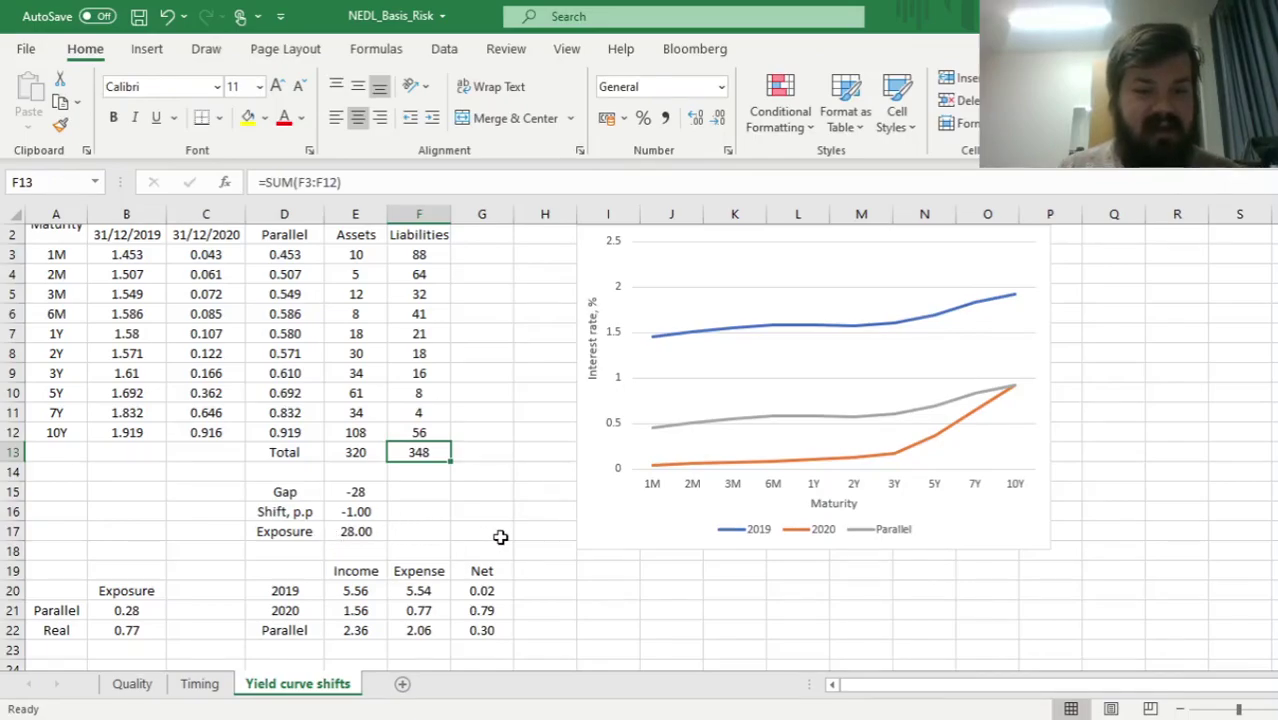
Compare the gap-based exposure in E17 with the parallel exposure in B21 and the real exposure in B22.
click(354, 529)
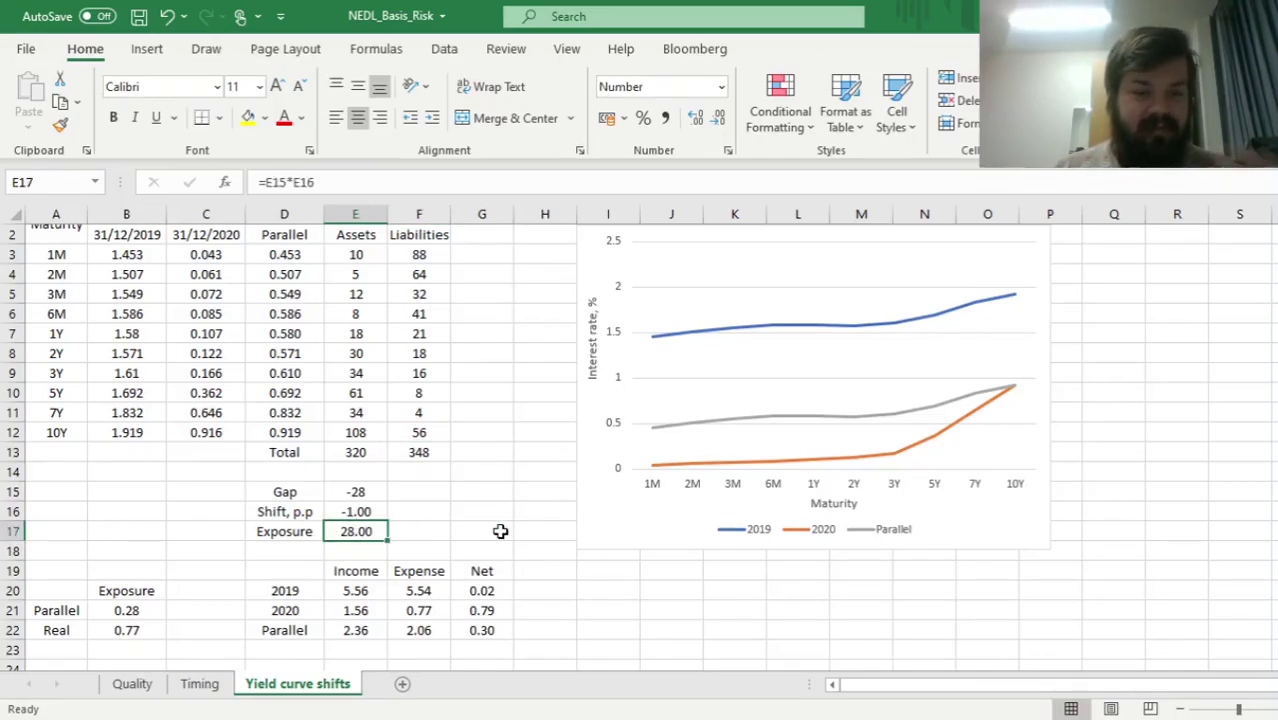
ctrl+click(108, 610)
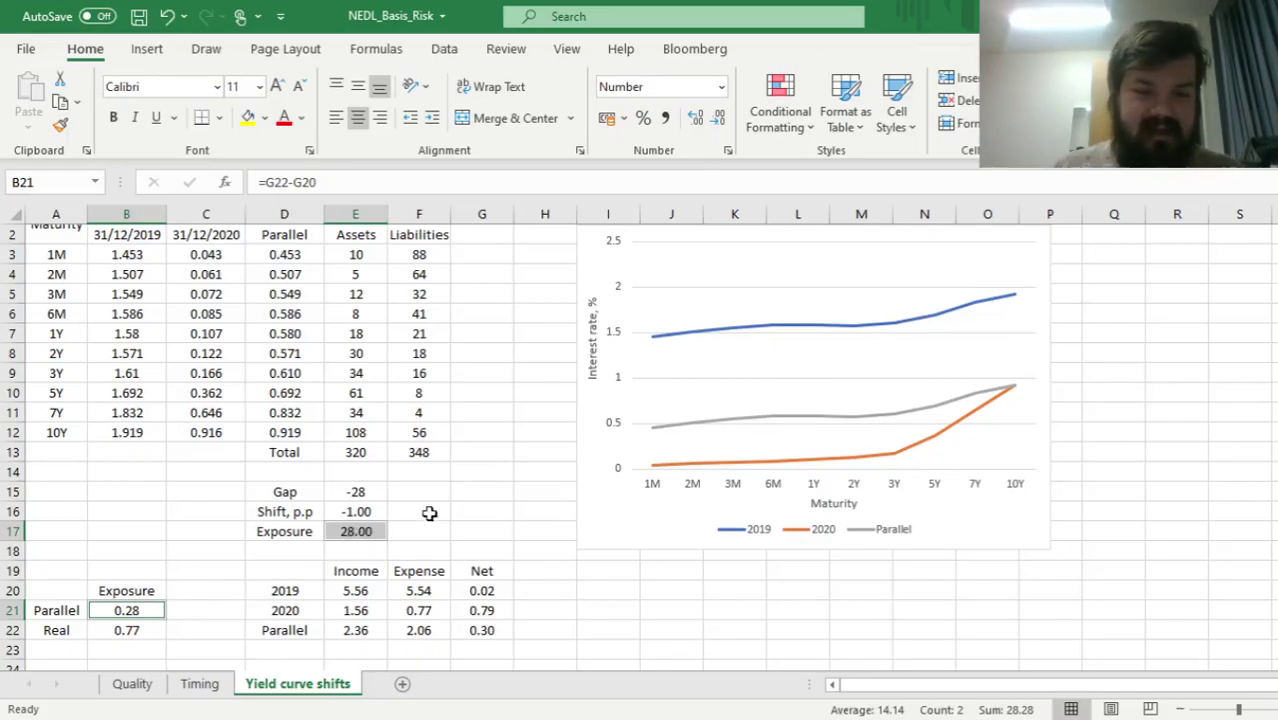
drag(134, 491, 128, 608)
click(121, 632)
click(124, 593)
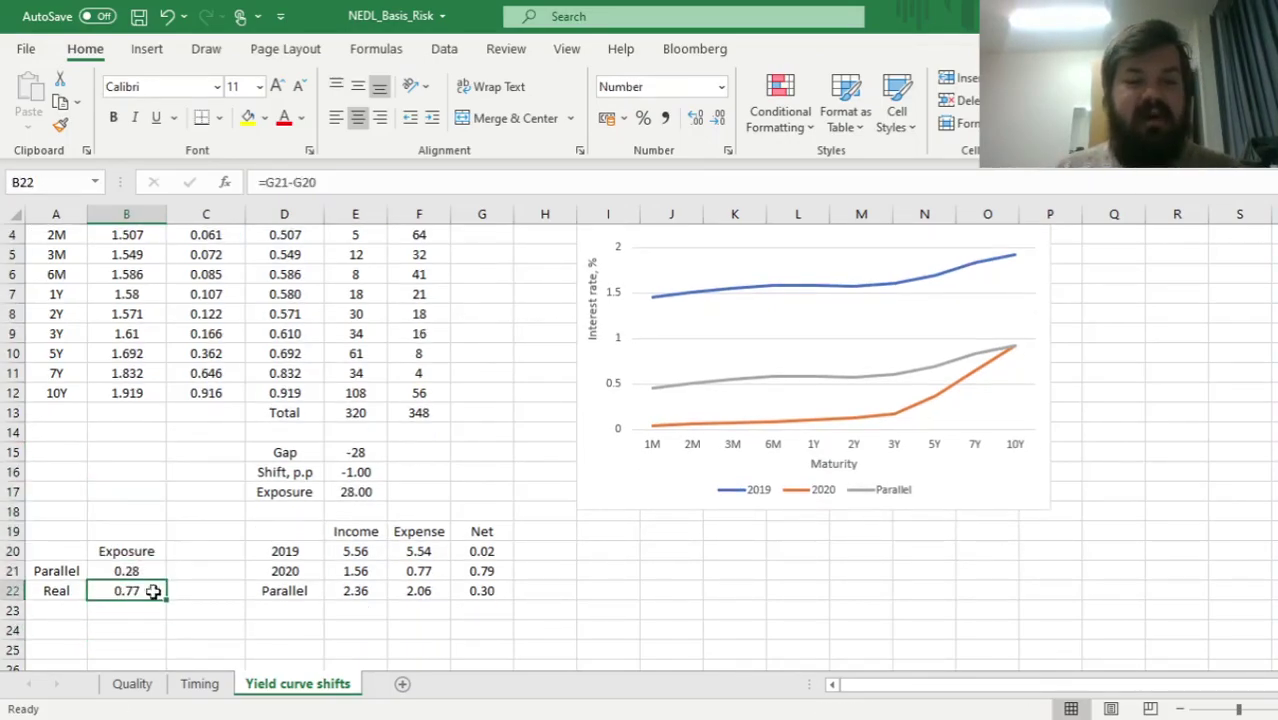